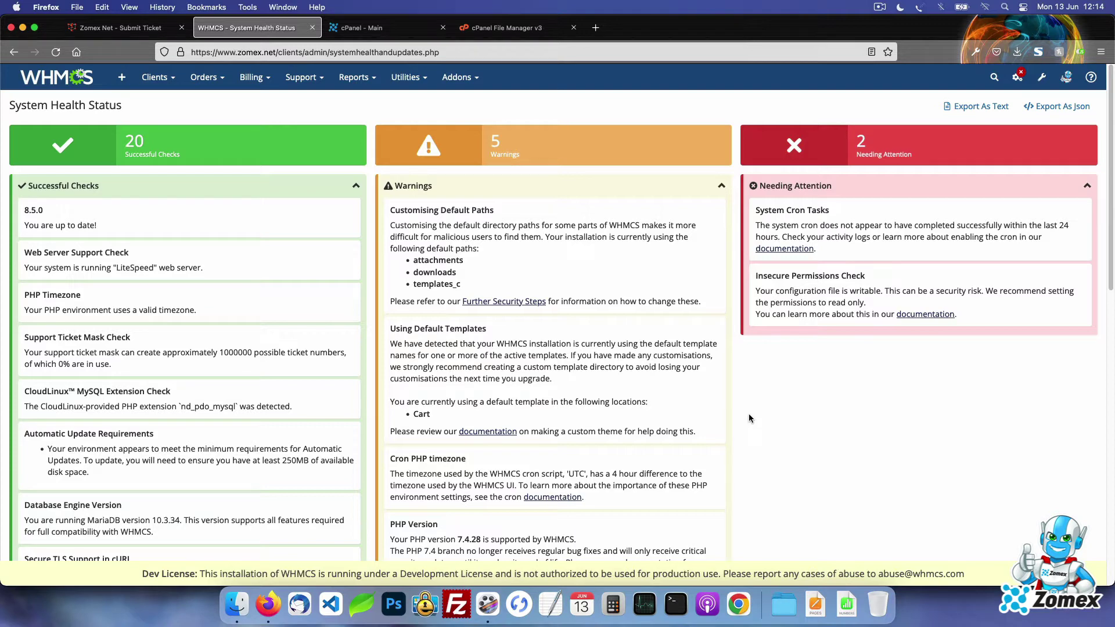
- Review the Customising Default Paths warning, then open public_html/clients/attachments in File Manager
drag(715, 302, 391, 208)
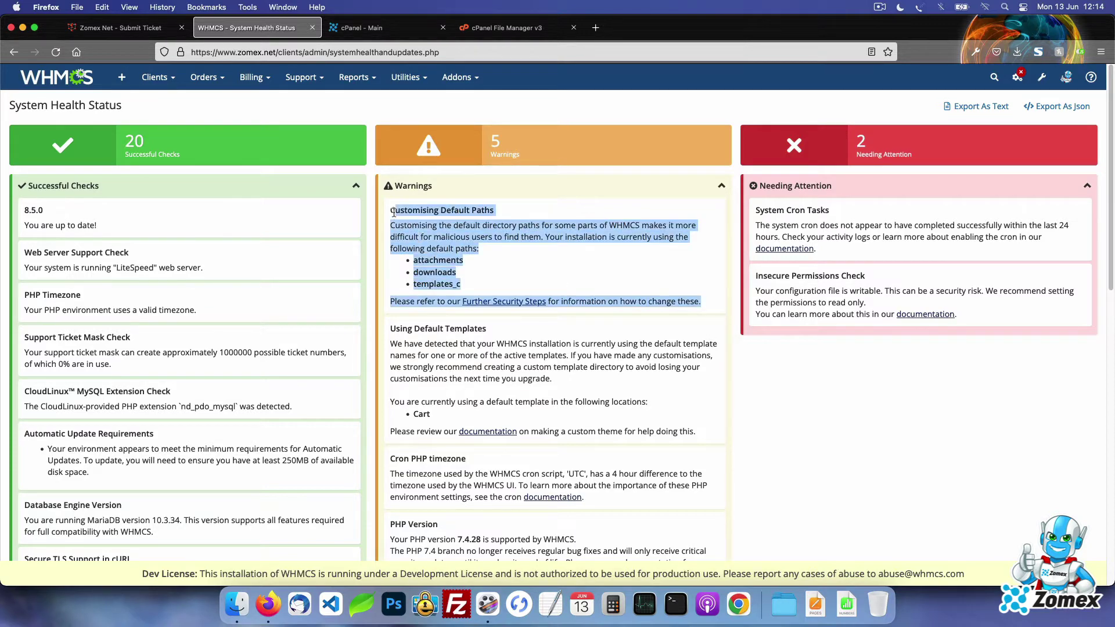
click(731, 354)
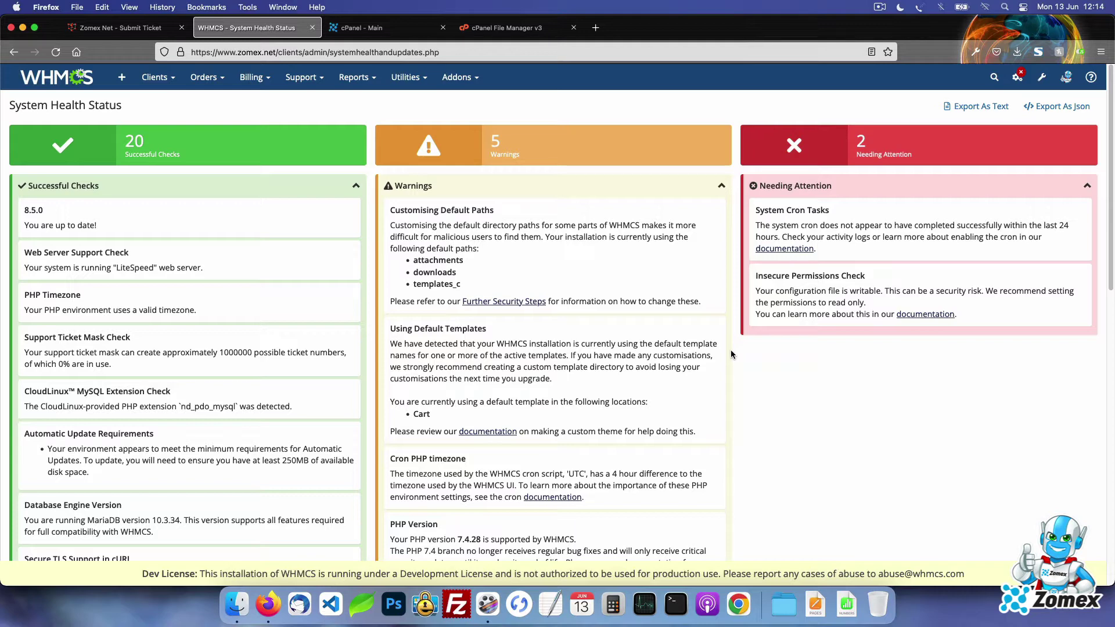
click(505, 27)
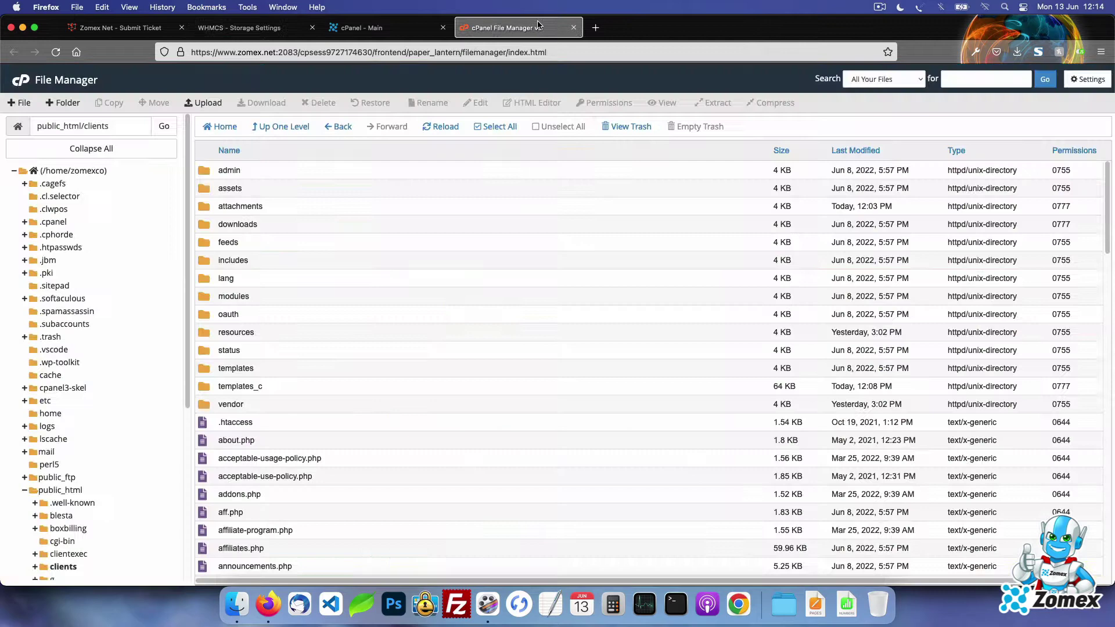
double_click(341, 205)
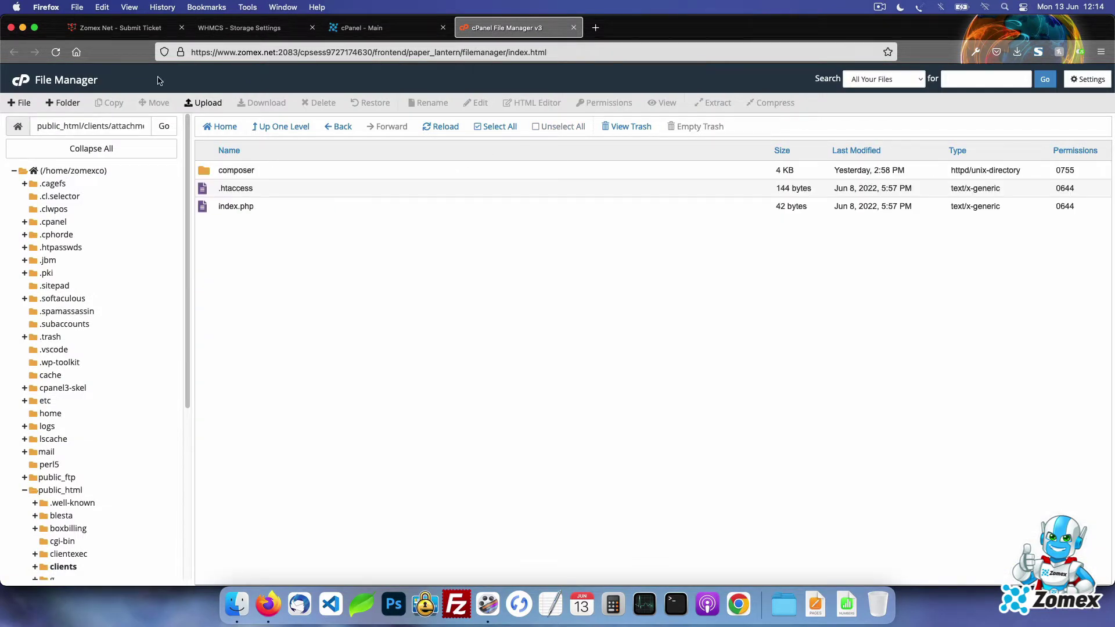
- Submit a test ticket with subject 'fuhrfhrufhur', a short message, and logo.png attached
click(133, 28)
scroll(670, 271, down, 3)
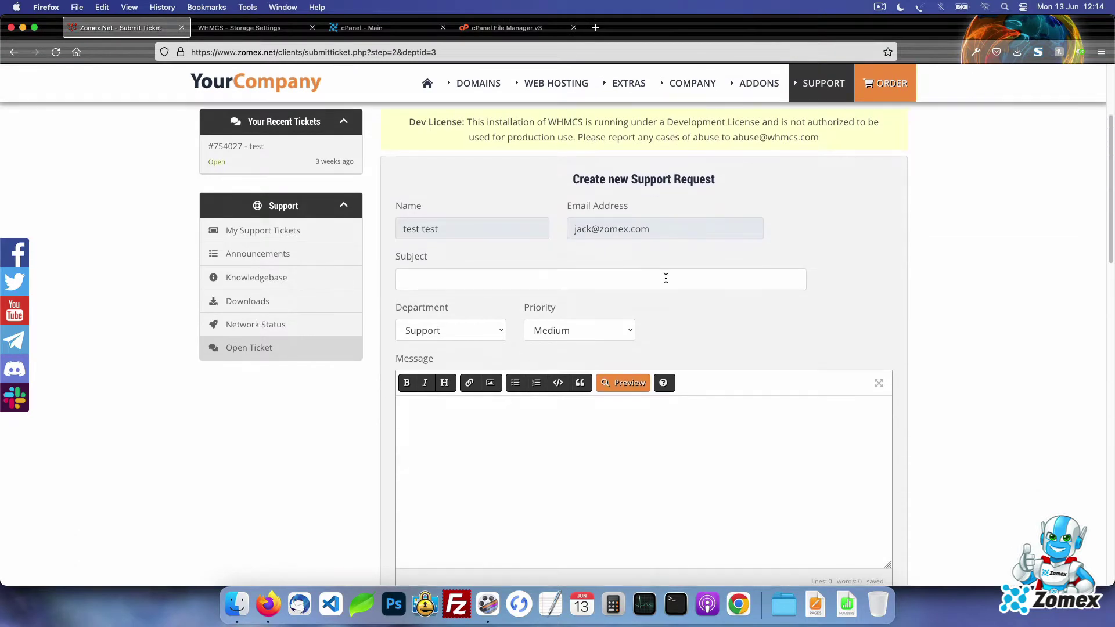
text(fuhrfhrufhur)
key(Tab)
key(Tab)
key(Tab)
text(rfuhrfurf rfuhrfhurfhufrhu)
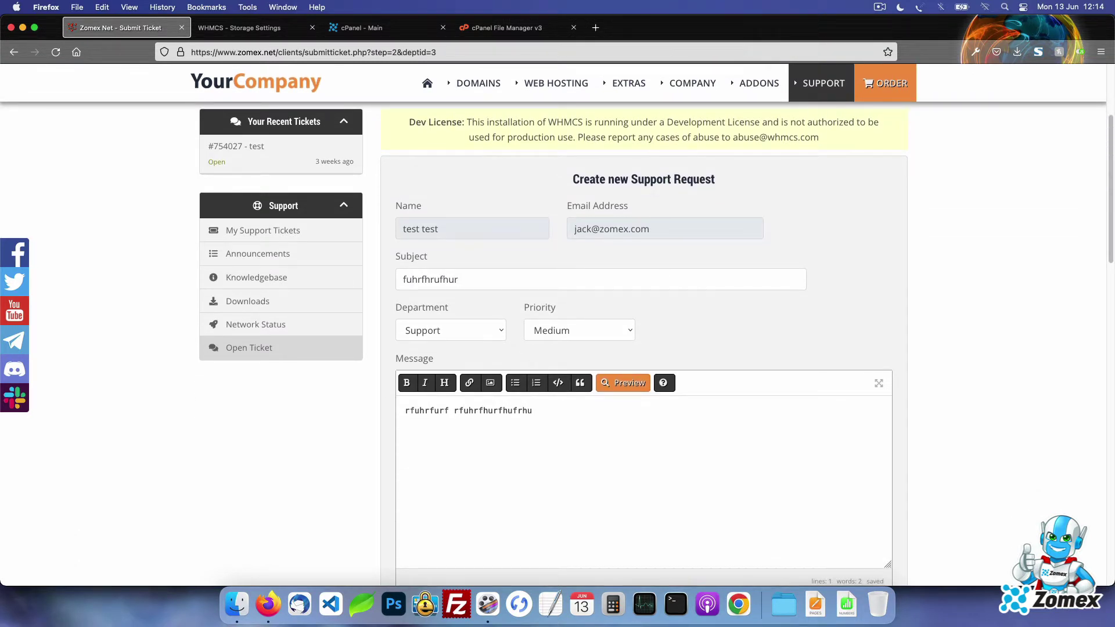
scroll(805, 276, down, 3)
click(803, 448)
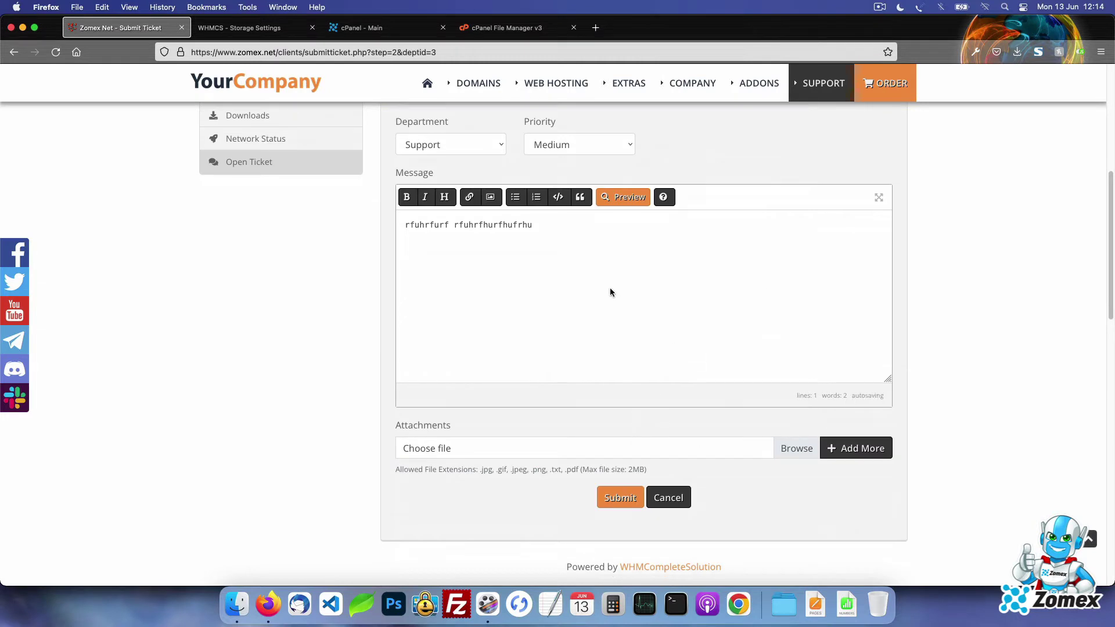
click(359, 113)
key(Return)
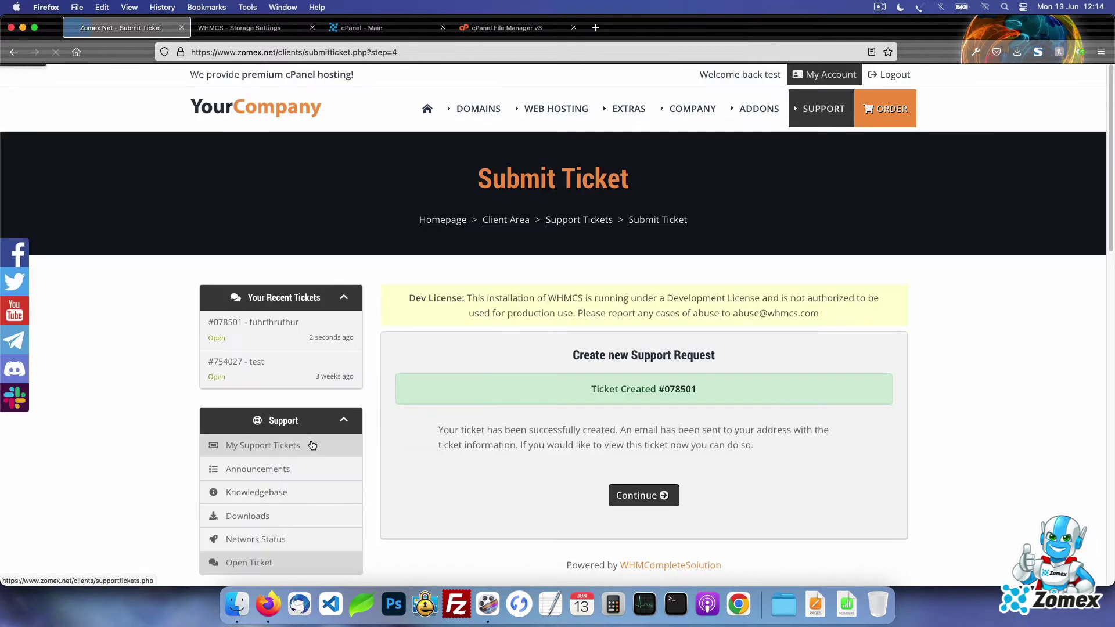
- Reload the attachments folder and select the newly uploaded 828061_logo.png
click(480, 27)
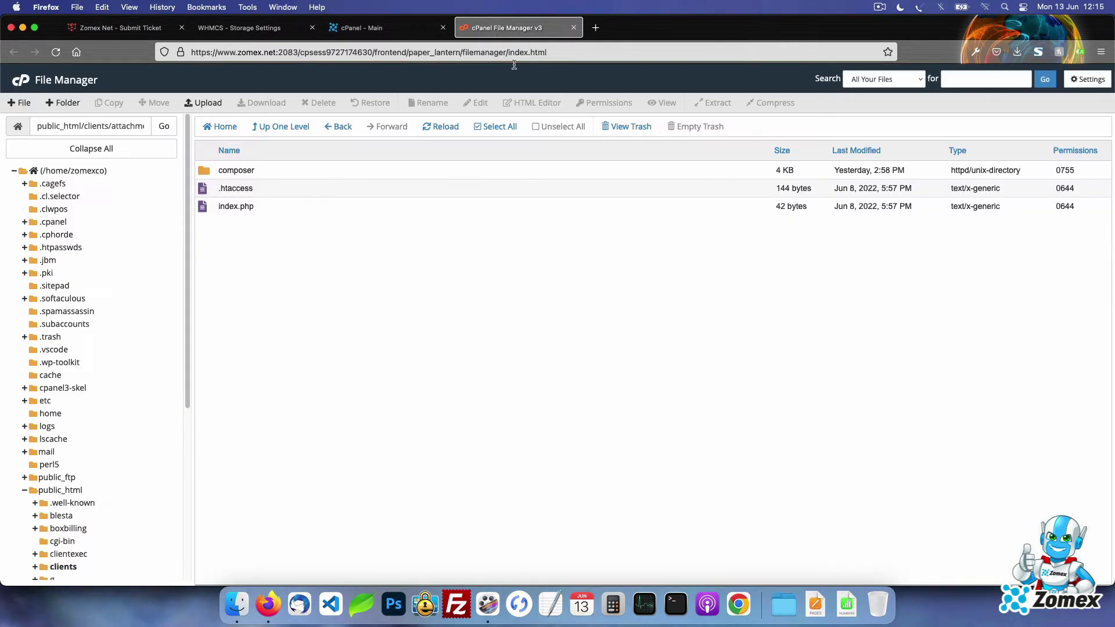
click(443, 126)
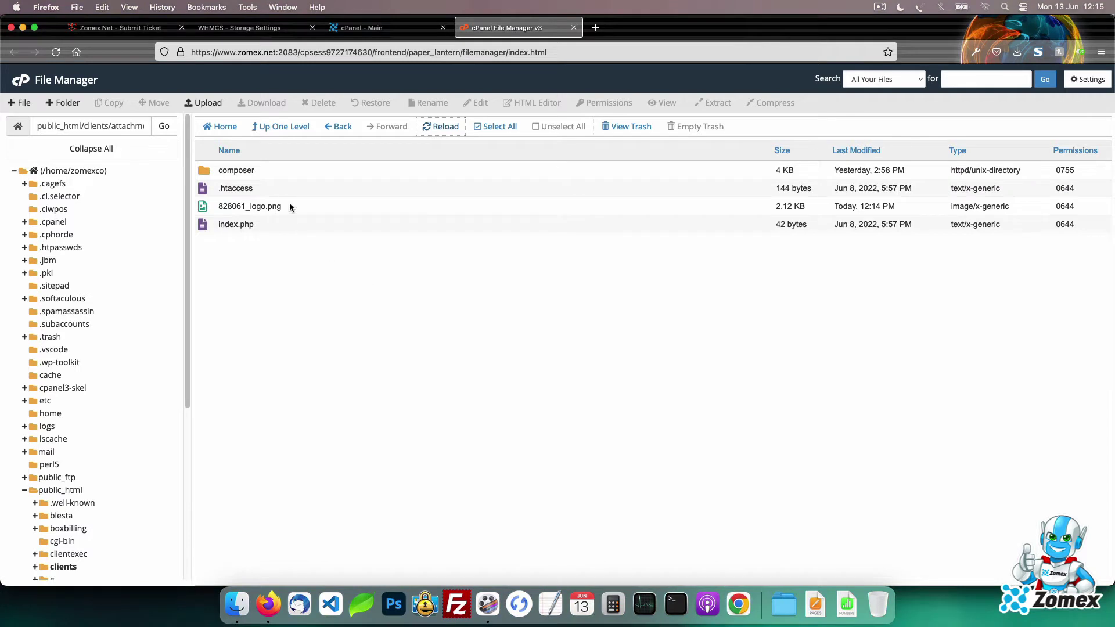
click(270, 205)
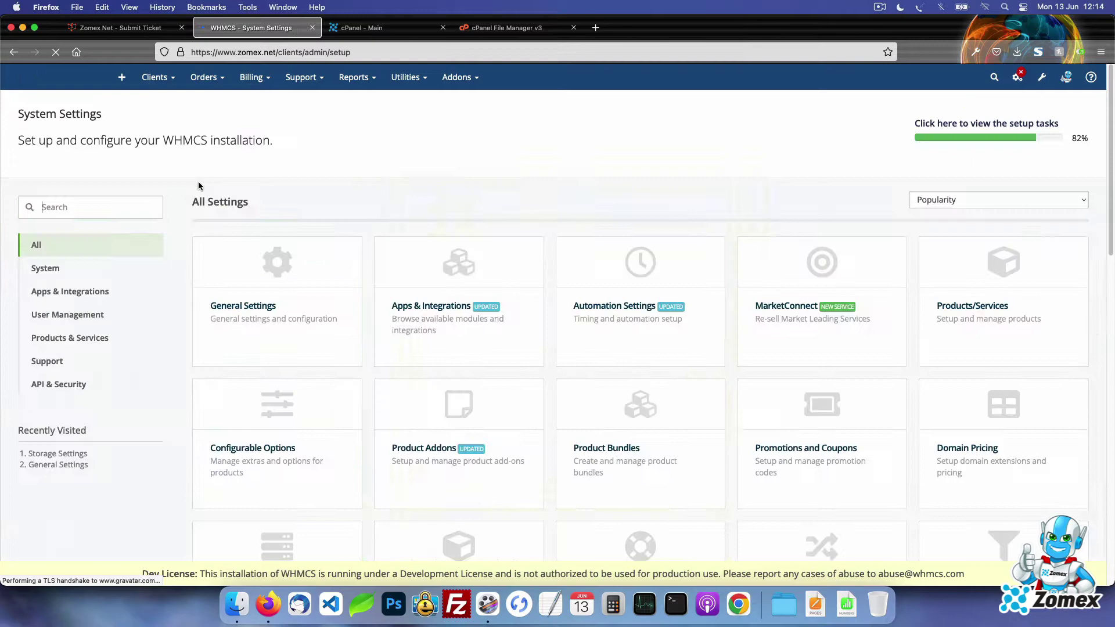
- Search System Settings for 'stor' and open the Storage Settings page
text(stor)
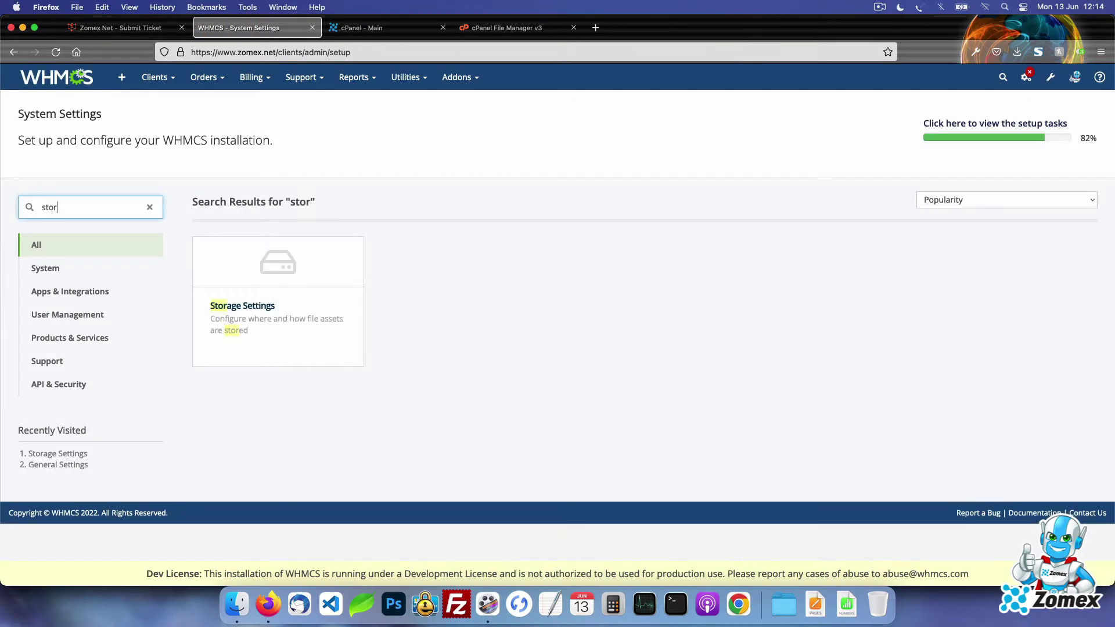
click(244, 292)
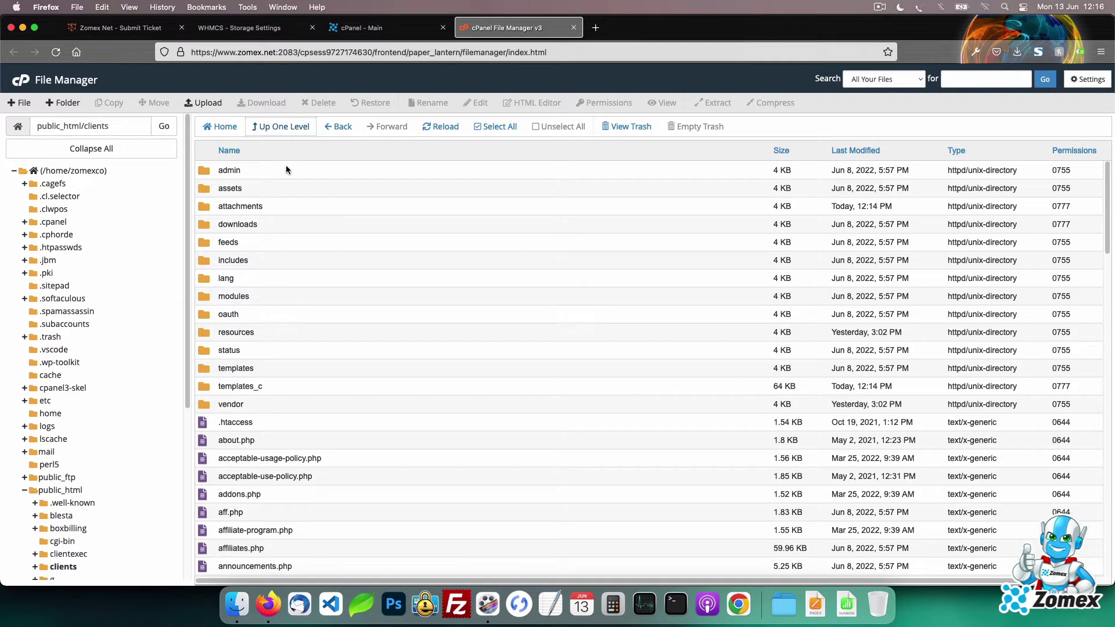
- Create attachments and downloads folders inside the home-directory whmcs folder
click(93, 170)
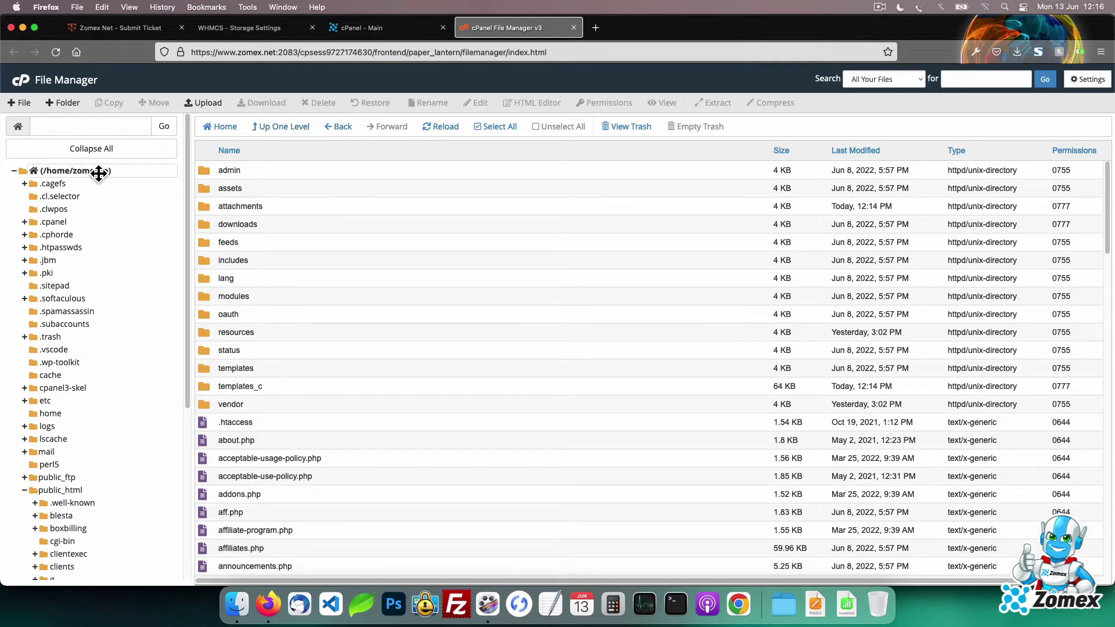
scroll(438, 371, down, 10)
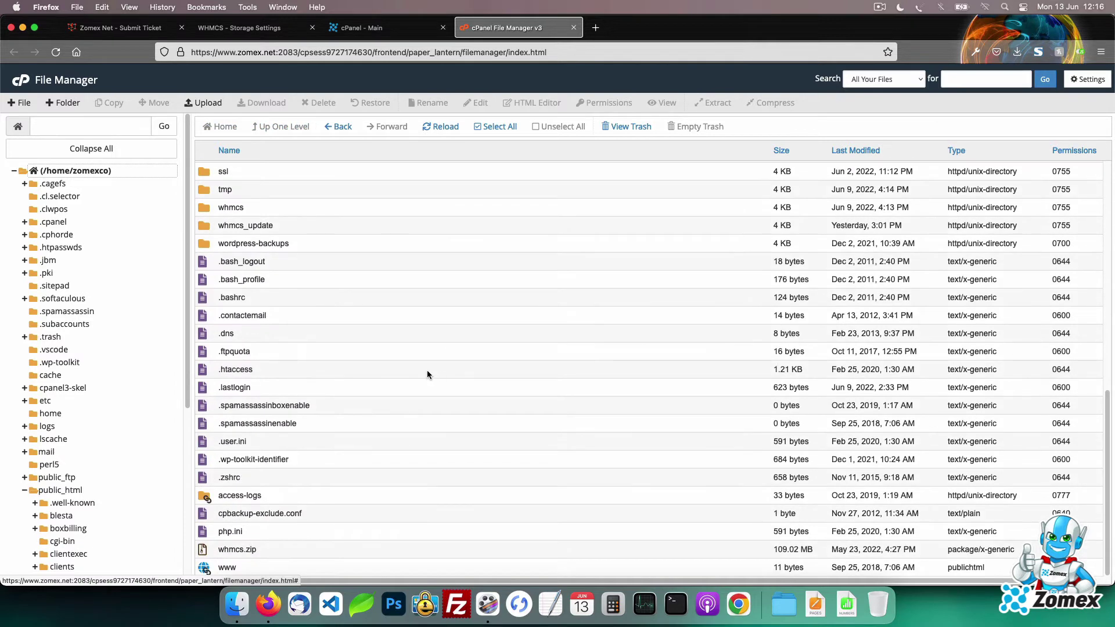
double_click(347, 209)
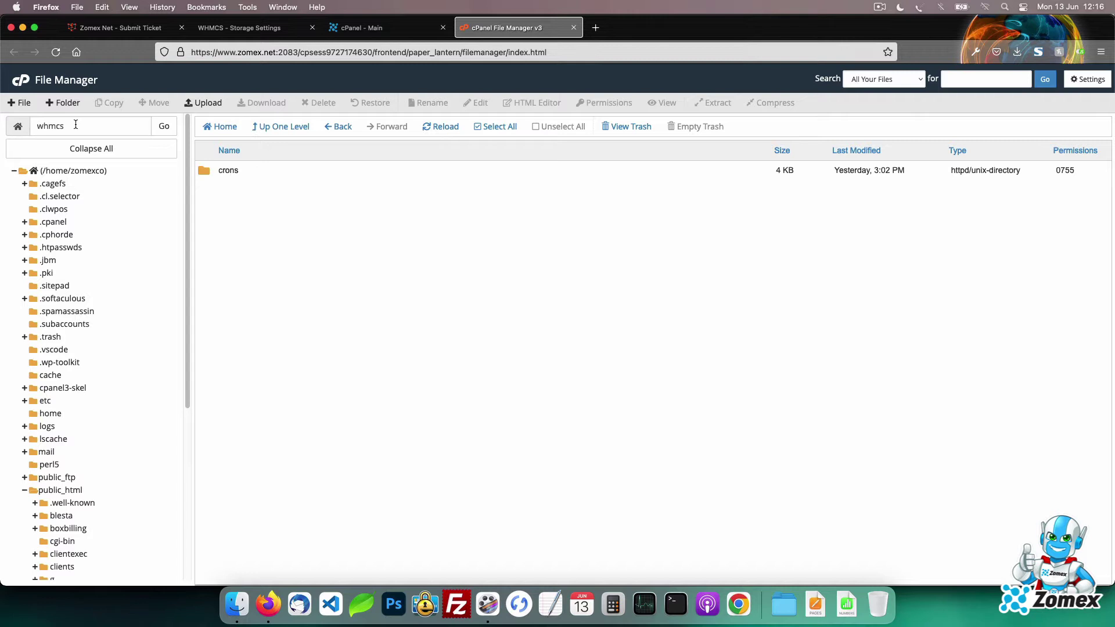
click(68, 103)
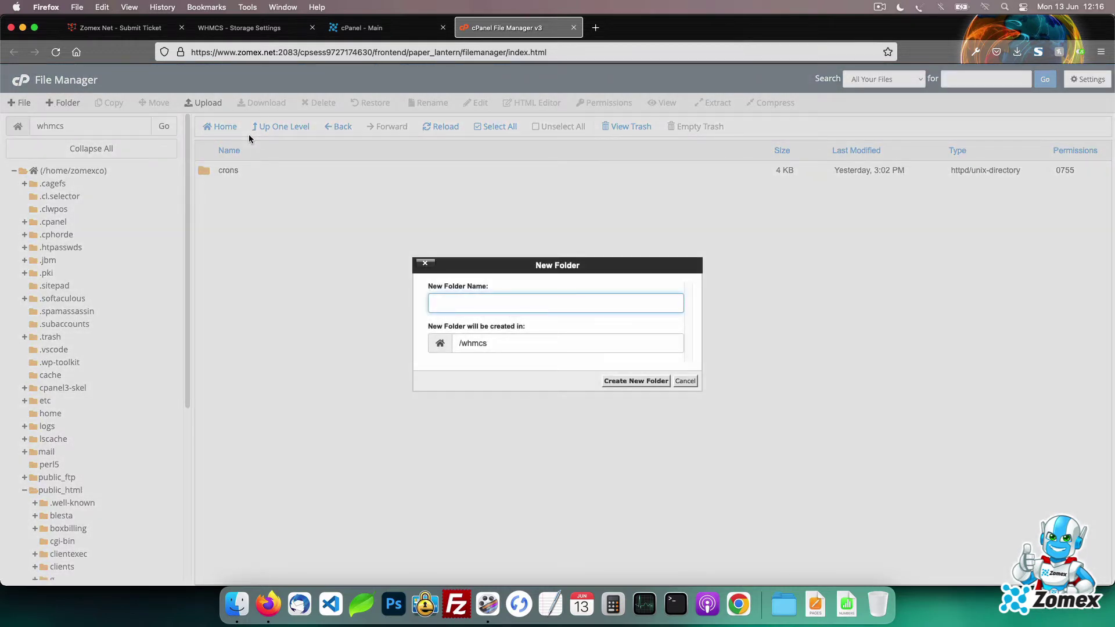
text(attachments)
key(Return)
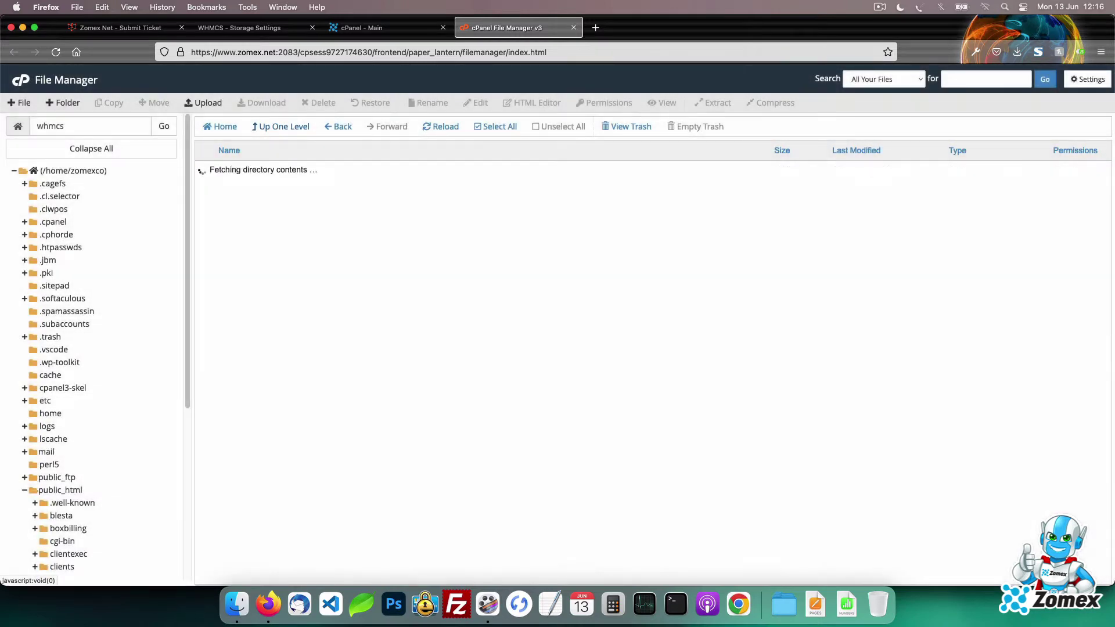
click(63, 103)
text(downloads)
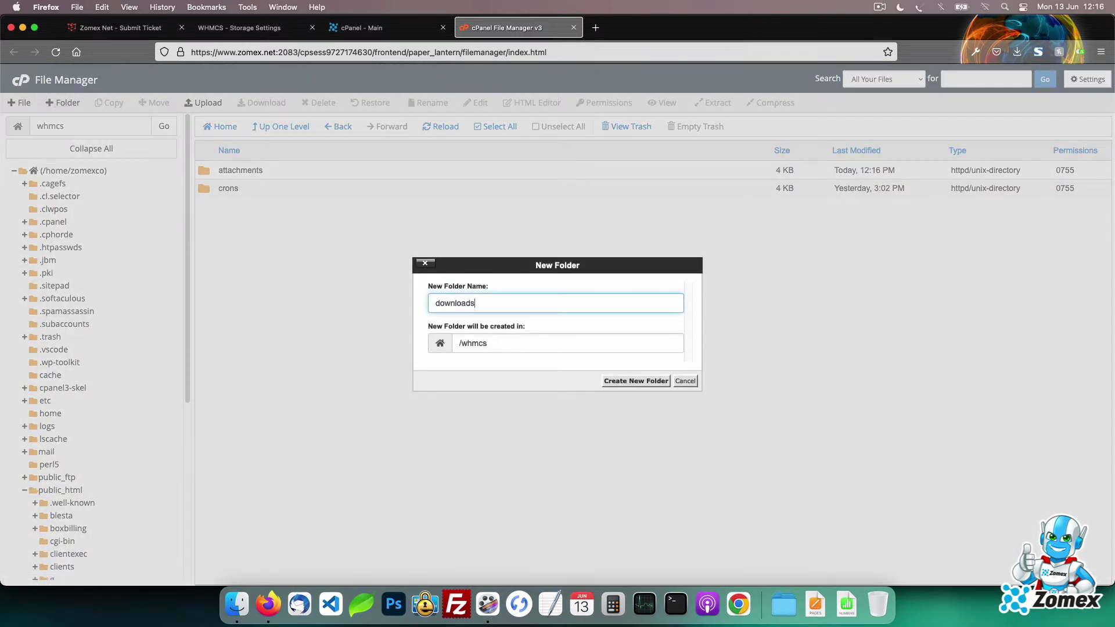
key(Return)
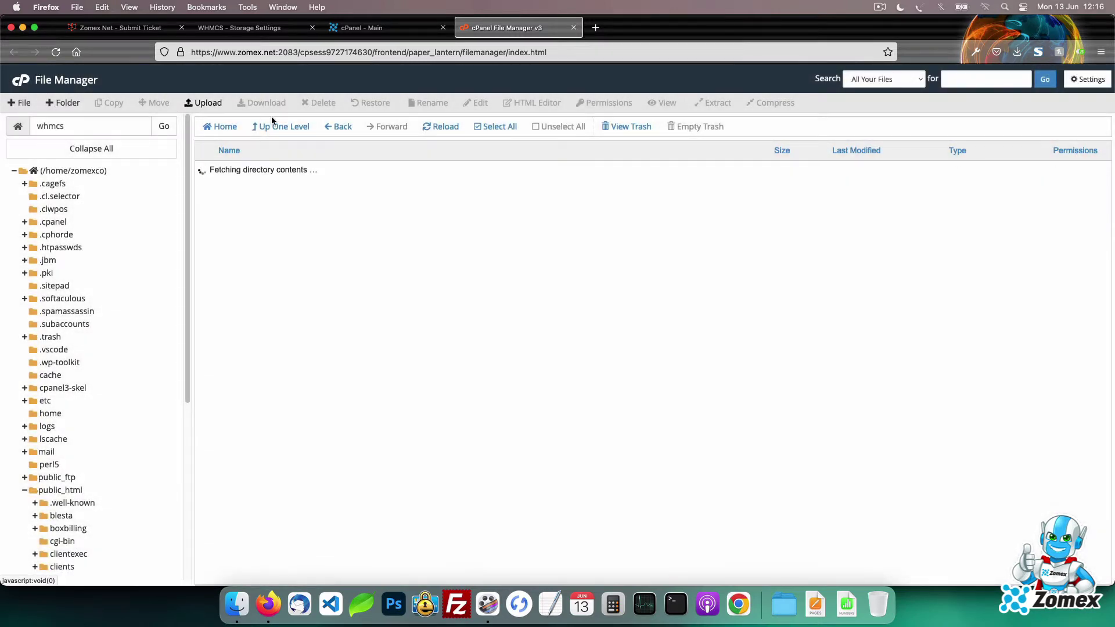
- Create a projects folder inside the new attachments folder, then return to whmcs
double_click(287, 169)
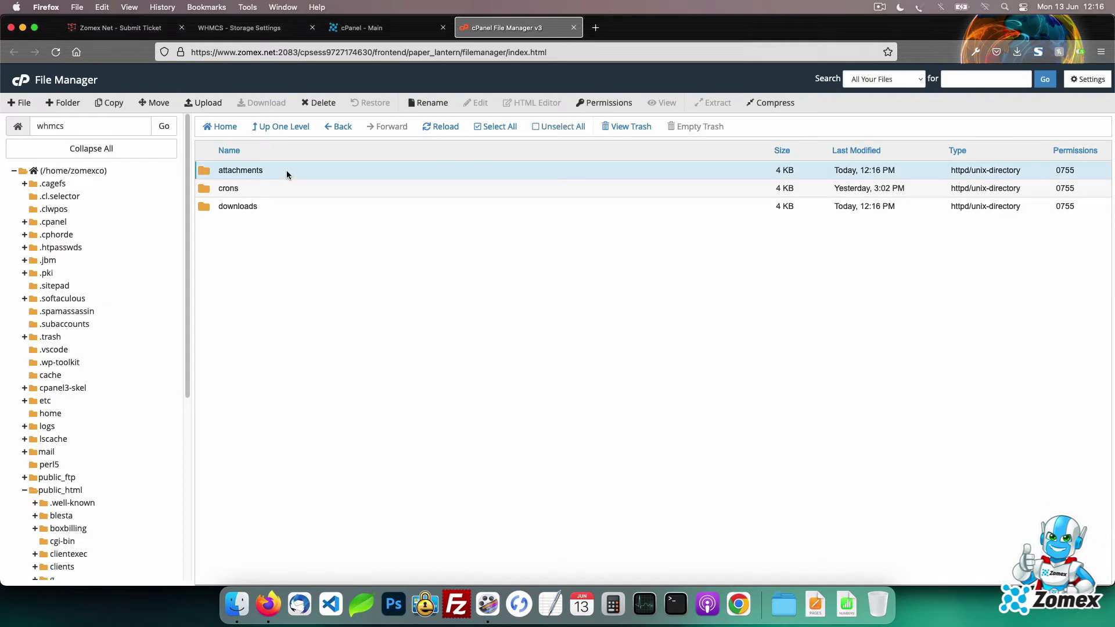
click(64, 103)
text(projects)
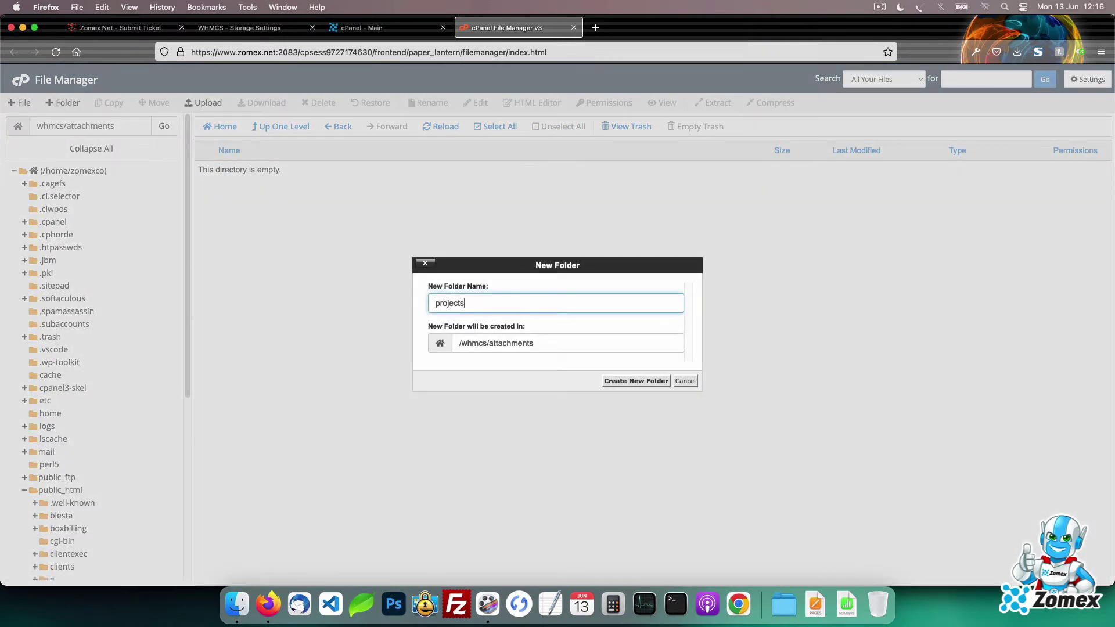
key(Return)
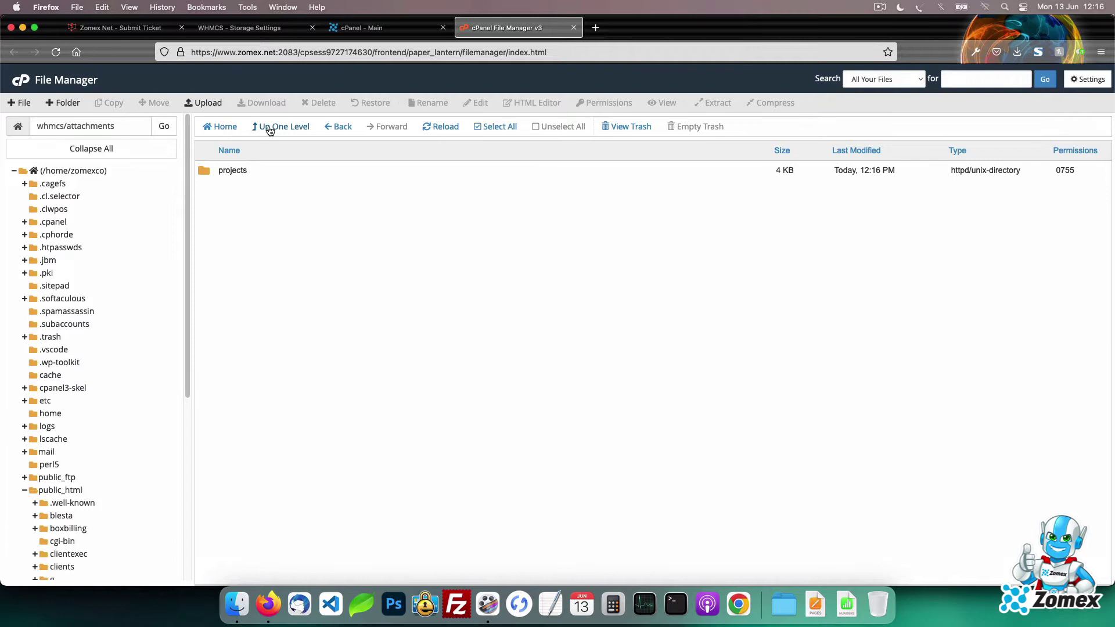
click(265, 127)
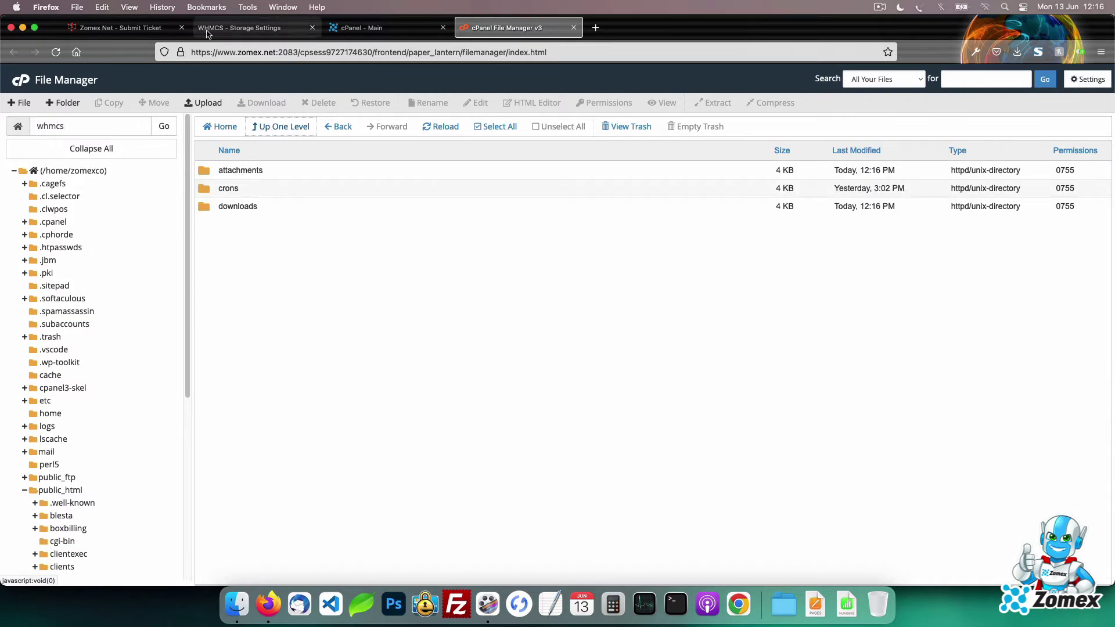
- Return to WHMCS Storage Settings and view the Configurations list
click(244, 27)
mouse_move(207, 77)
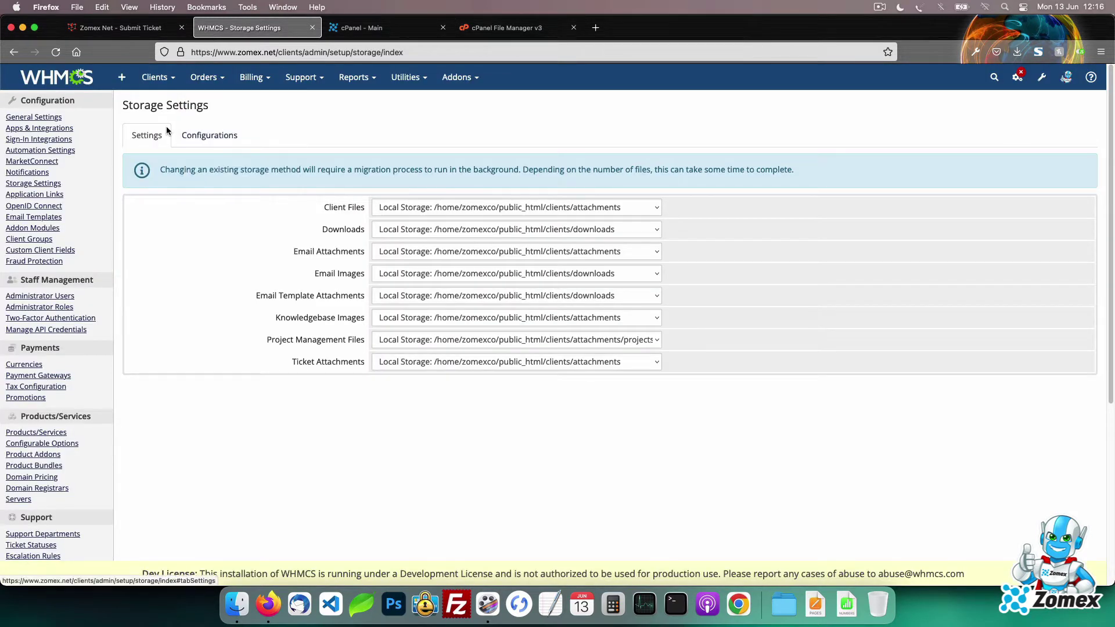
click(209, 135)
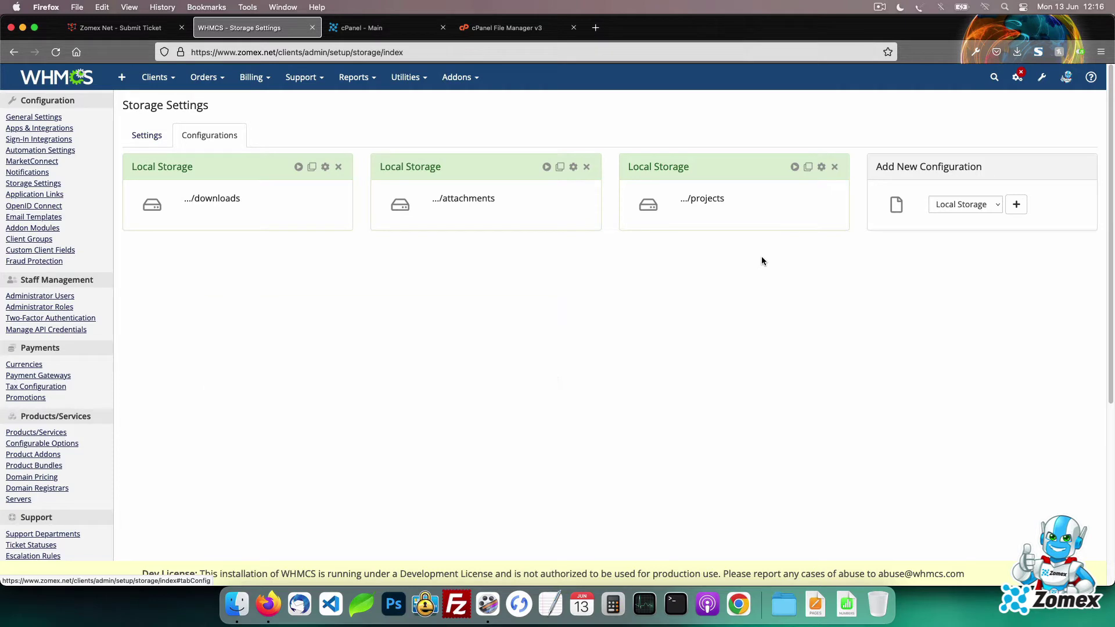
- Add a local storage location at /home/zomexco/whmcs/attachments/
click(1017, 202)
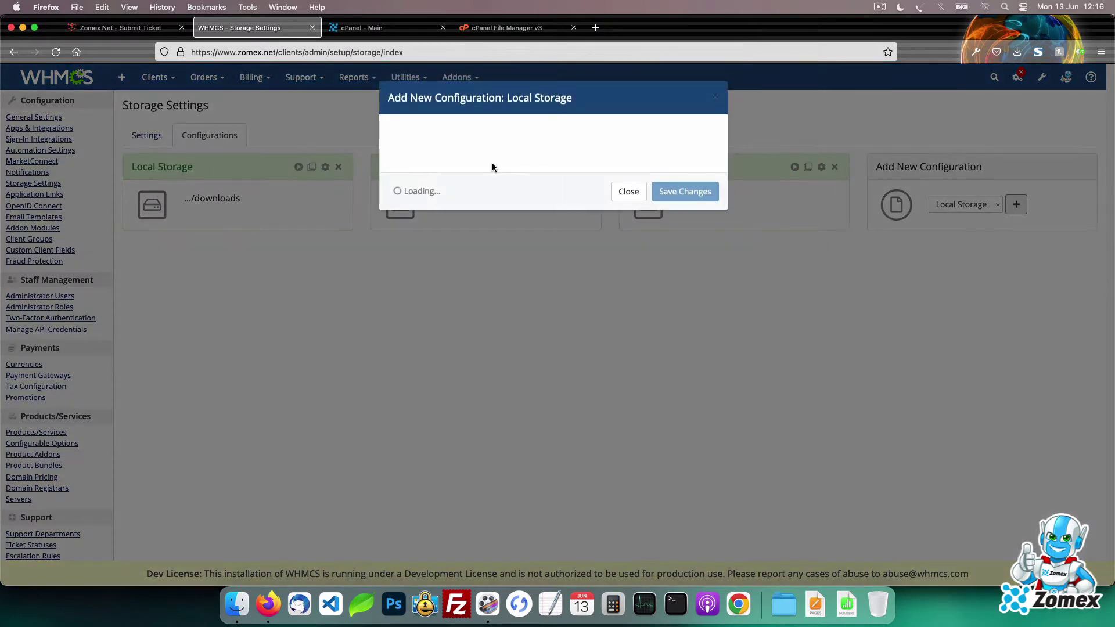
text(/)
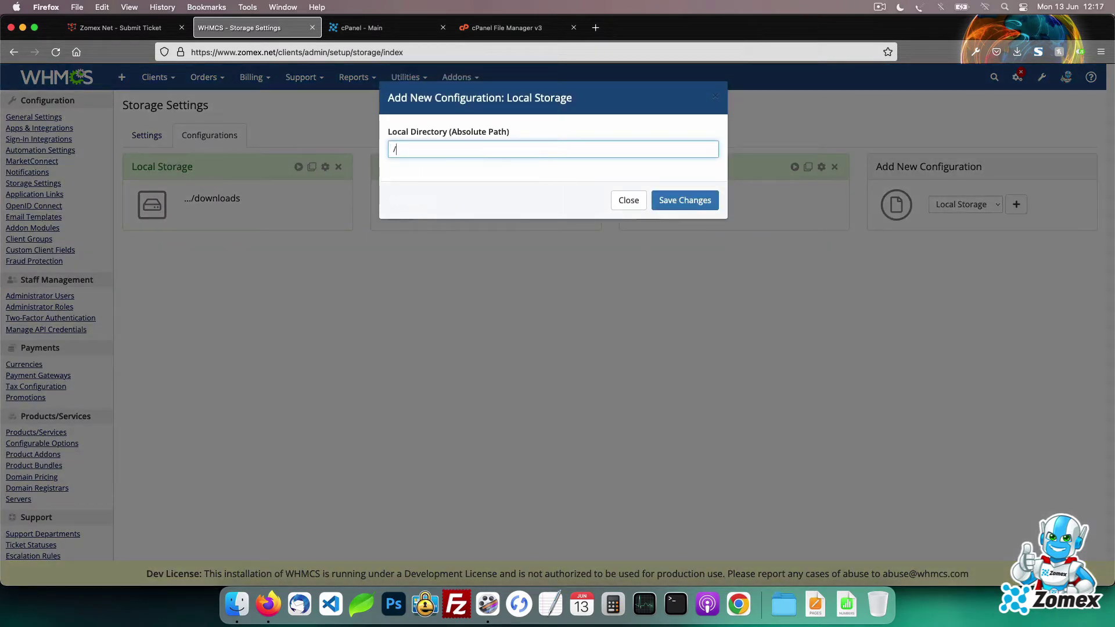
text(home/zomexco/whmcs/)
key(super+a)
key(super+c)
key(Right)
text(attachments/)
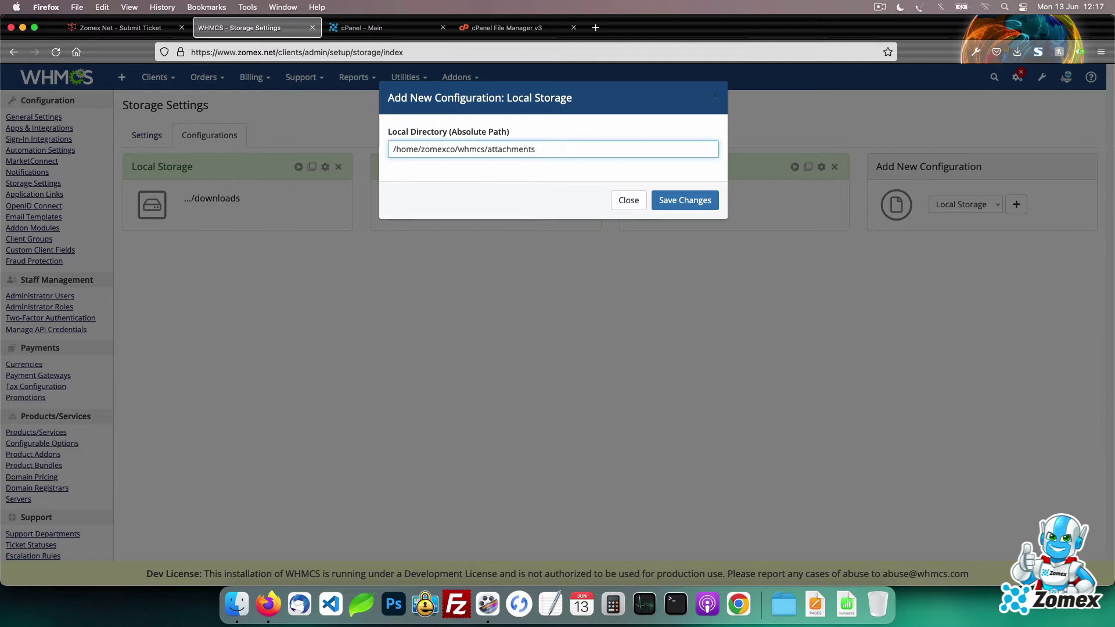
click(685, 200)
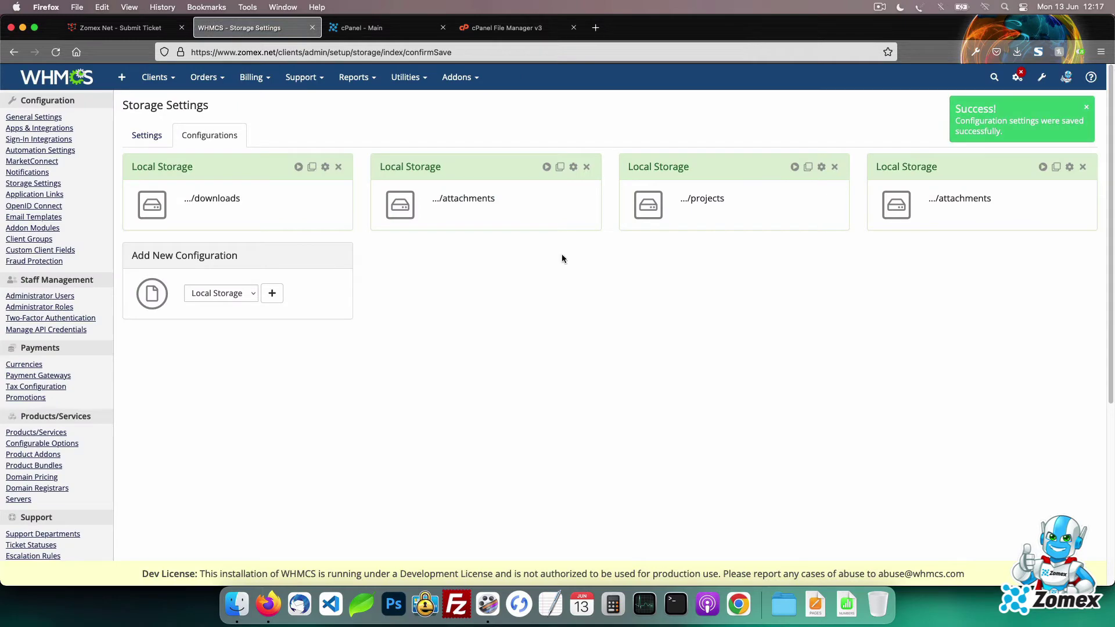
- Add a local storage location at /home/zomexco/whmcs/downloads/
click(272, 293)
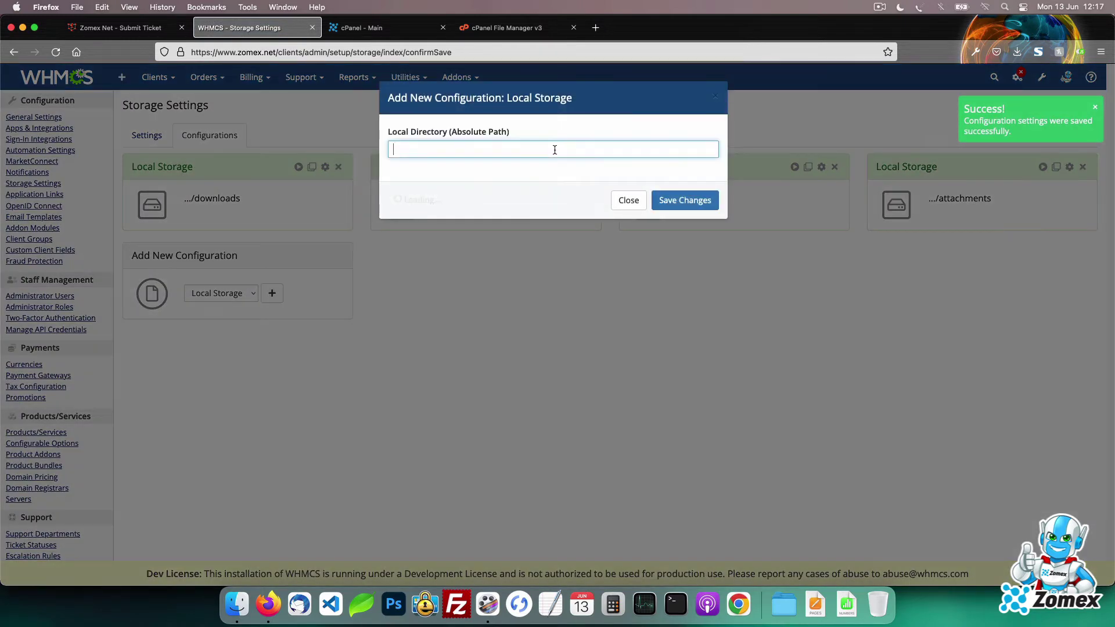
click(635, 149)
key(super+v)
text(dow)
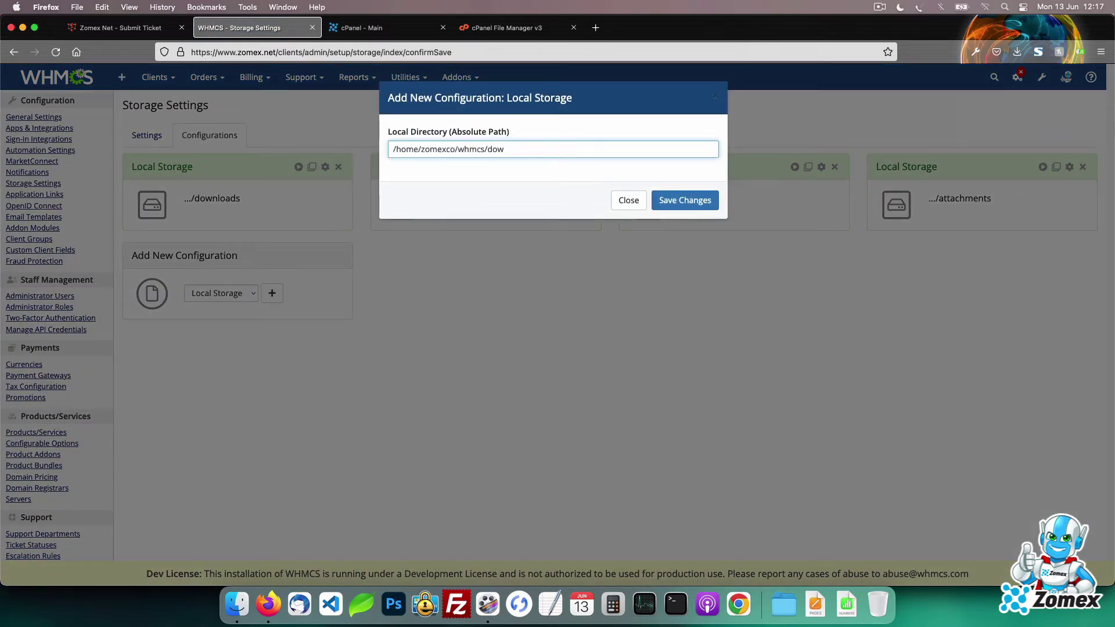
text(nloads/)
click(687, 201)
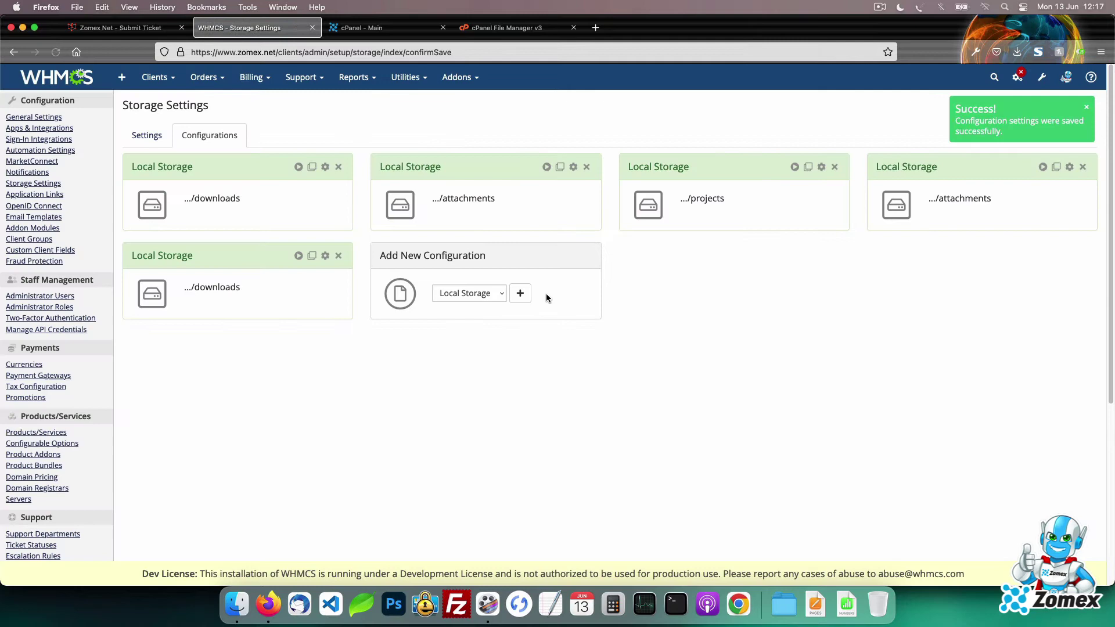
- Add /home/zomexco/whmcs/attachments/projects/ as a storage location, then return to Settings
click(527, 294)
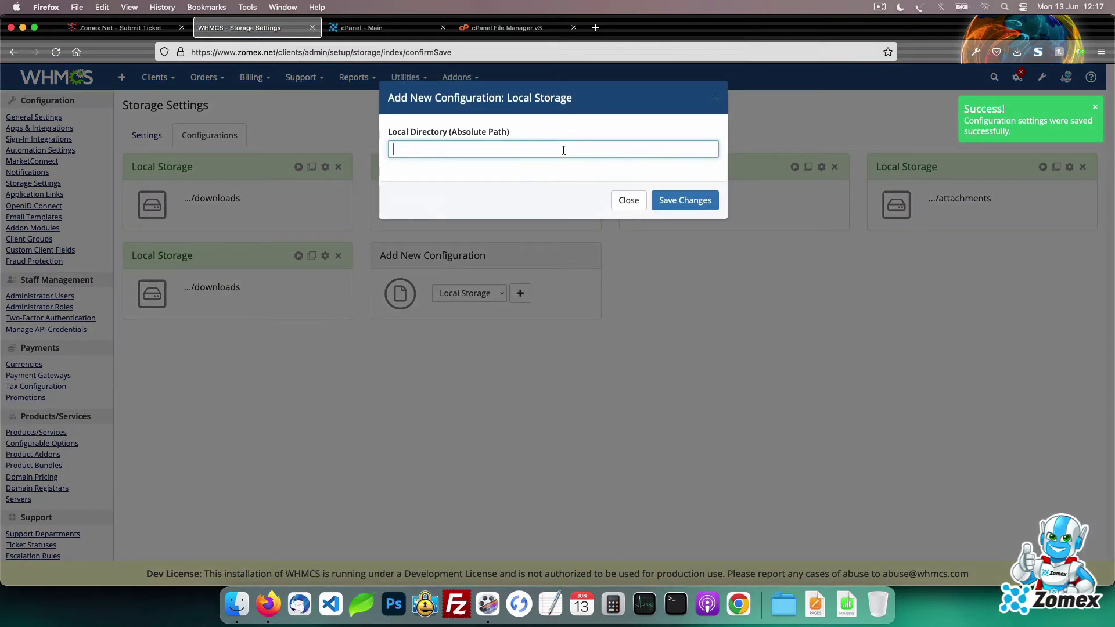
click(598, 149)
key(super+v)
text(attachments/)
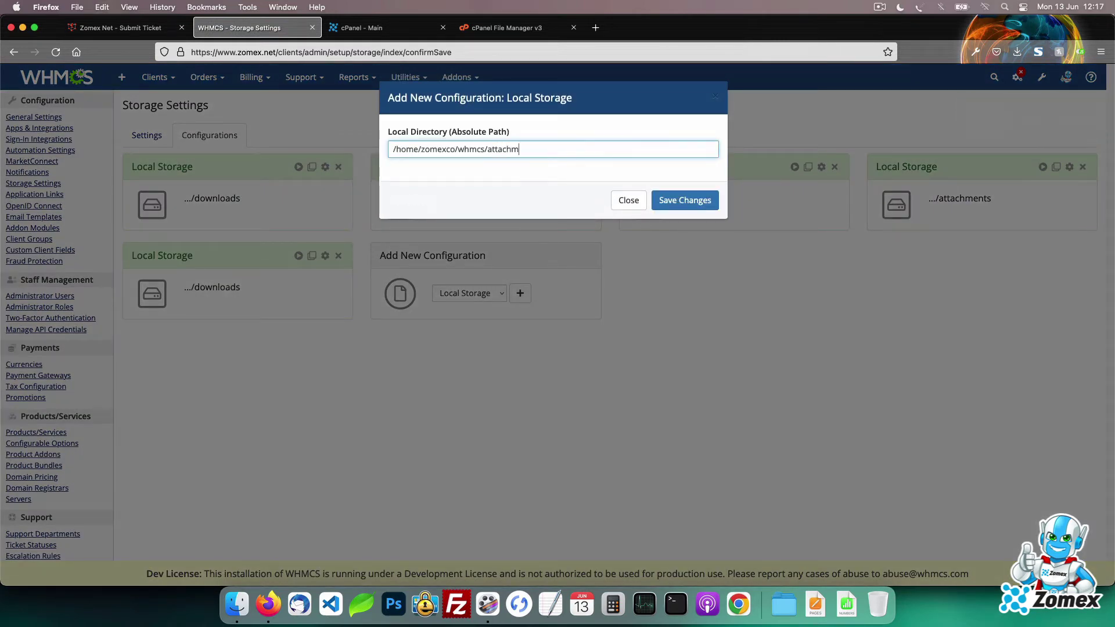
text(projects/)
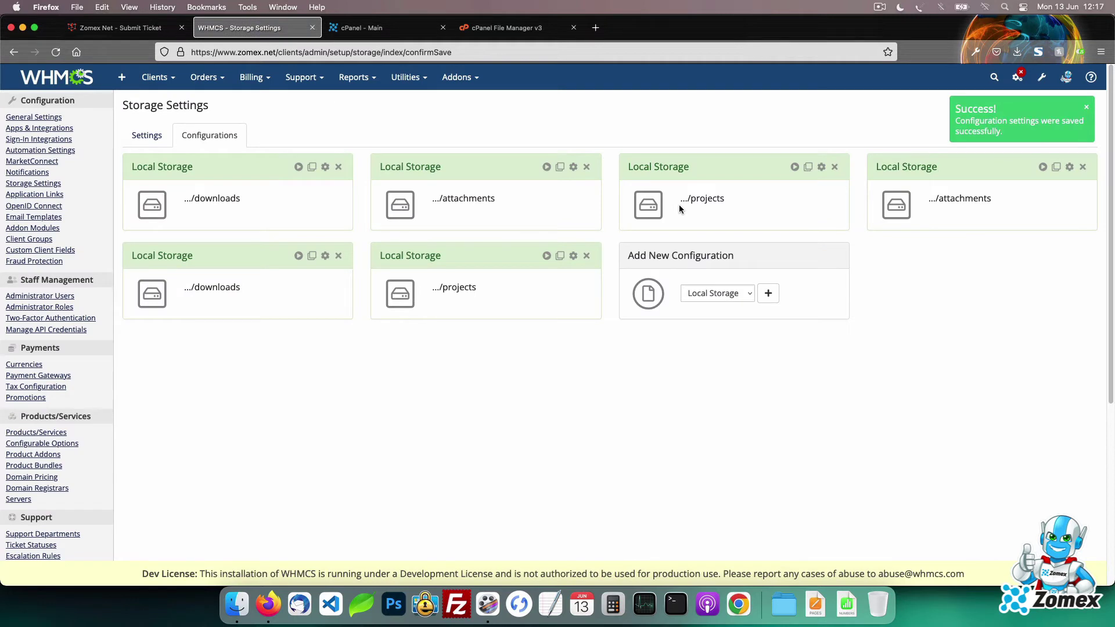
click(134, 144)
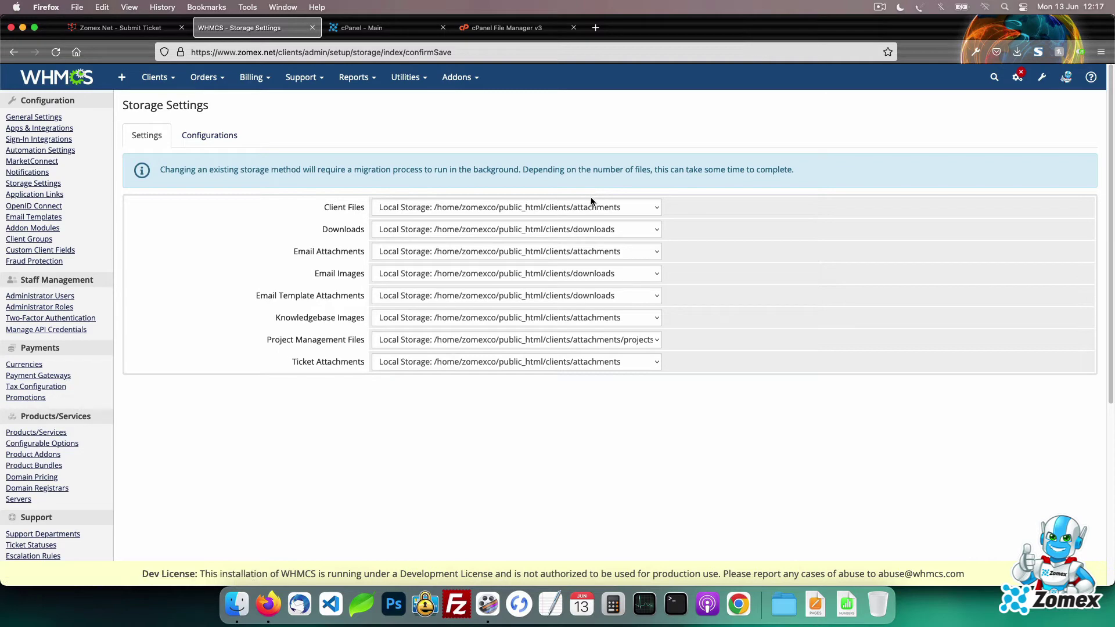
- Switch Client Files to whmcs/attachments without migrating existing files
click(589, 207)
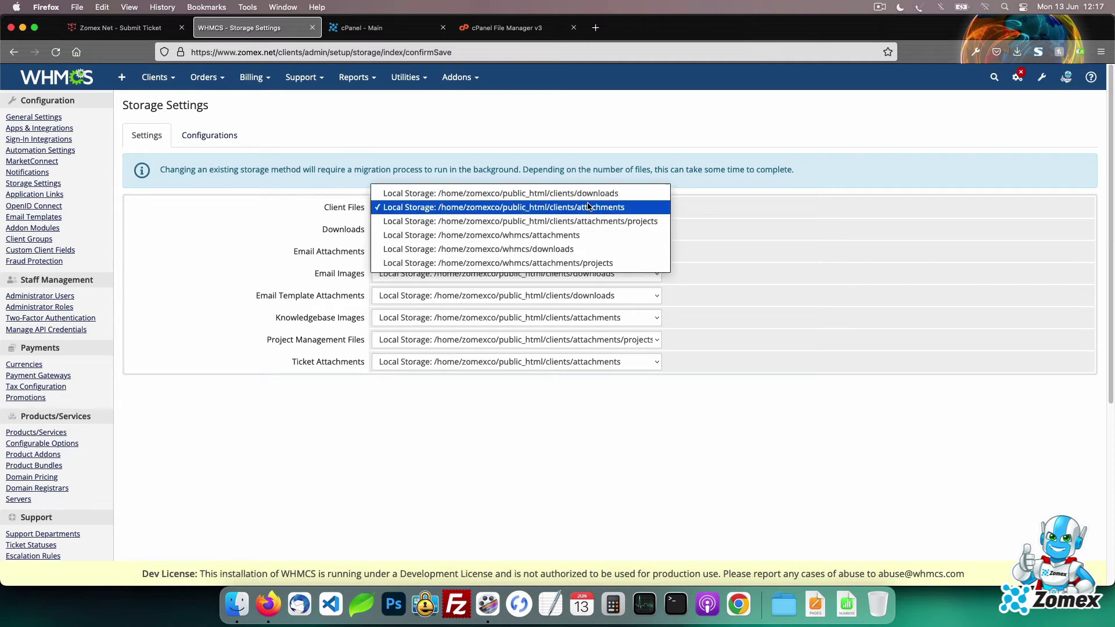
click(588, 235)
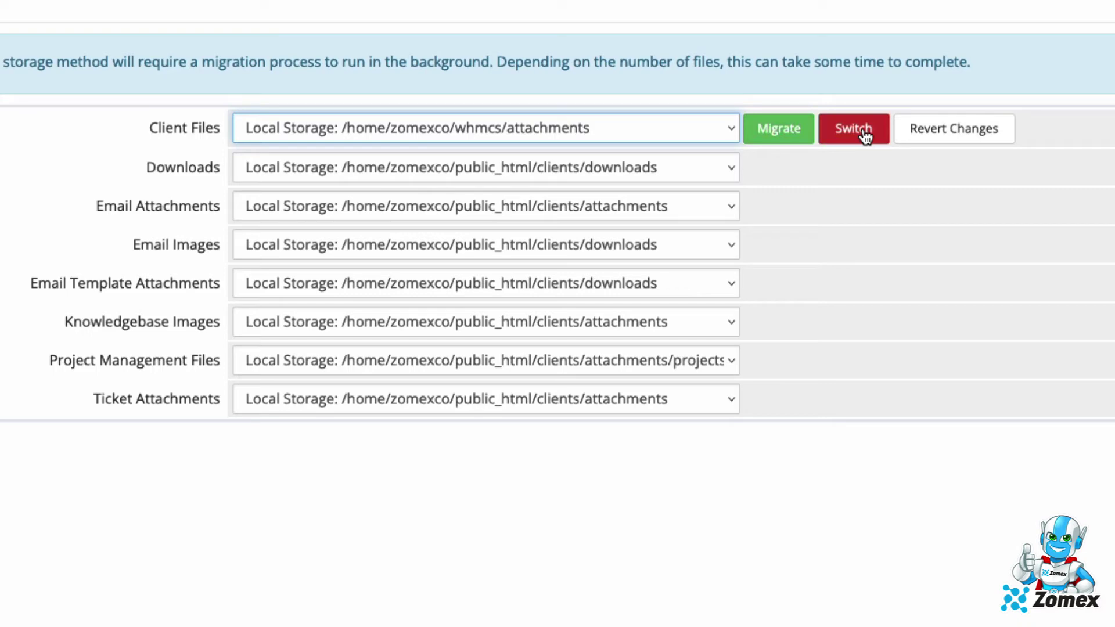
click(865, 136)
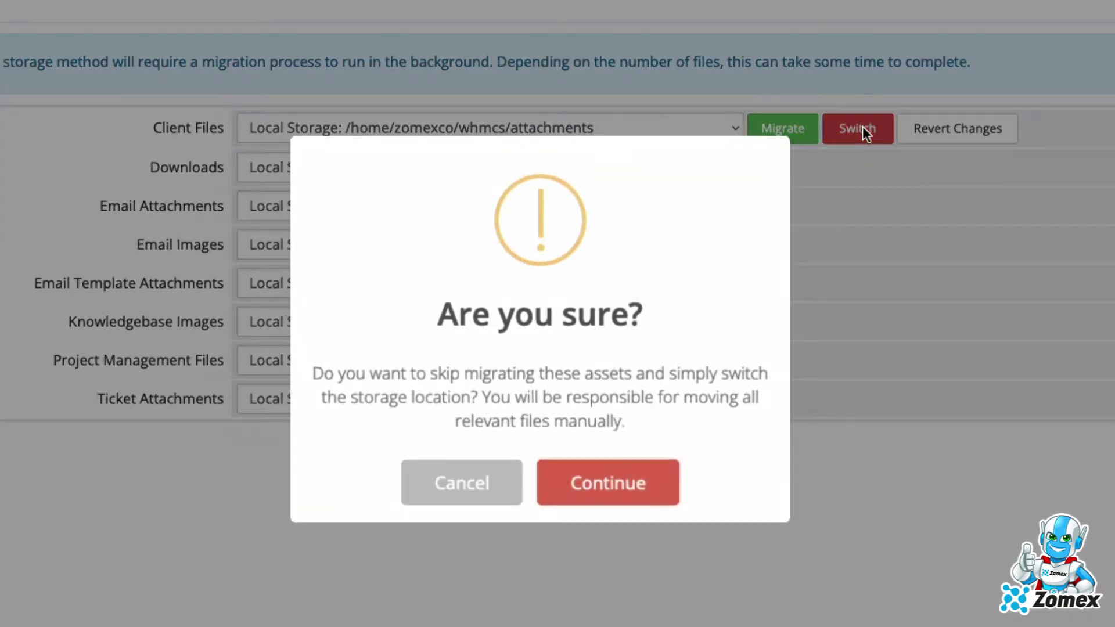
click(648, 475)
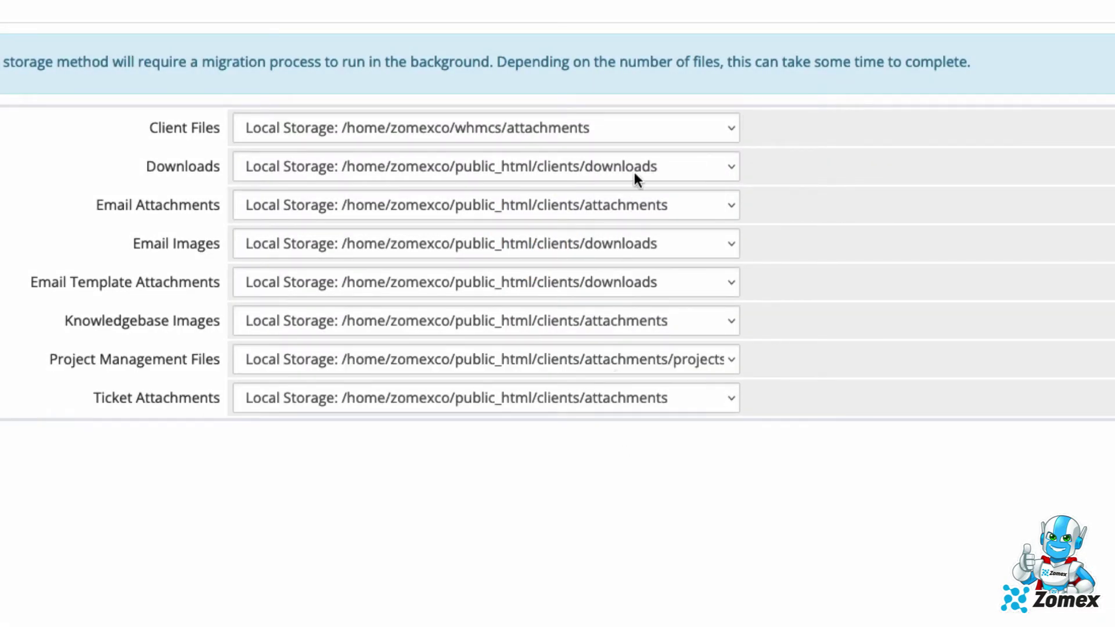
- Switch Downloads to whmcs/downloads without migrating existing files
click(636, 166)
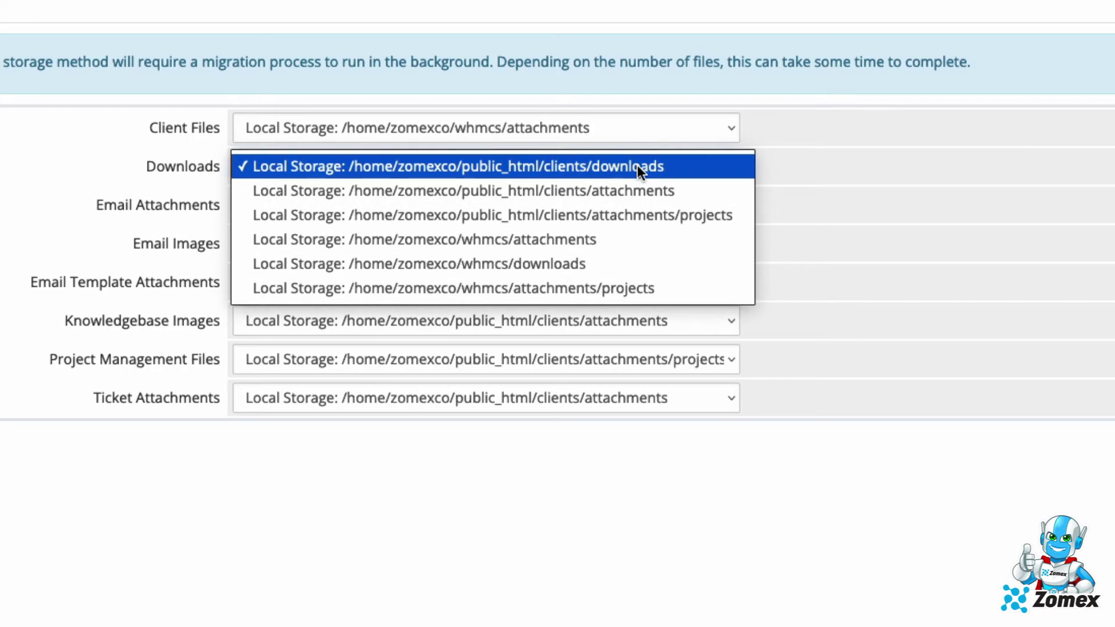
click(627, 265)
click(862, 173)
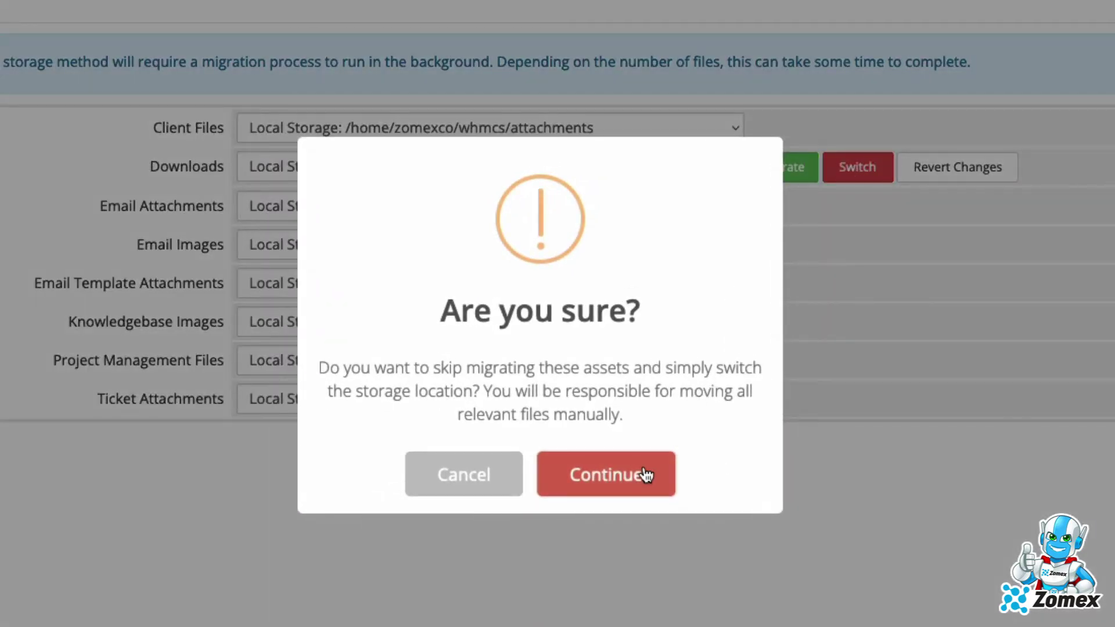
click(645, 475)
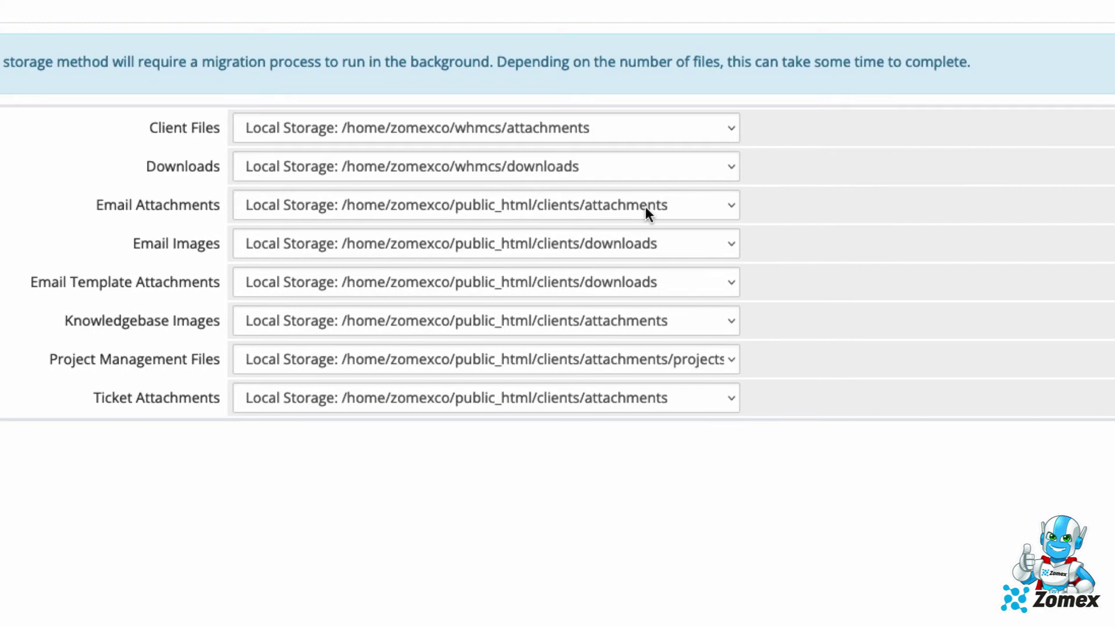
click(646, 207)
- Switch Email Attachments to whmcs/attachments and Email Images to whmcs/downloads, without migrating
click(643, 251)
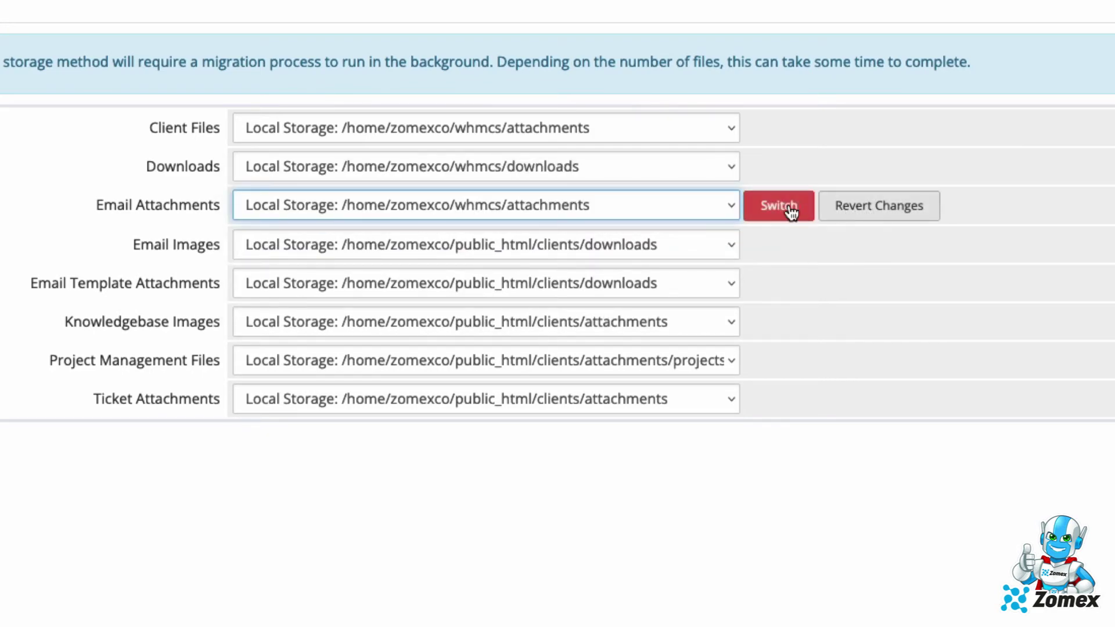
click(778, 205)
click(654, 465)
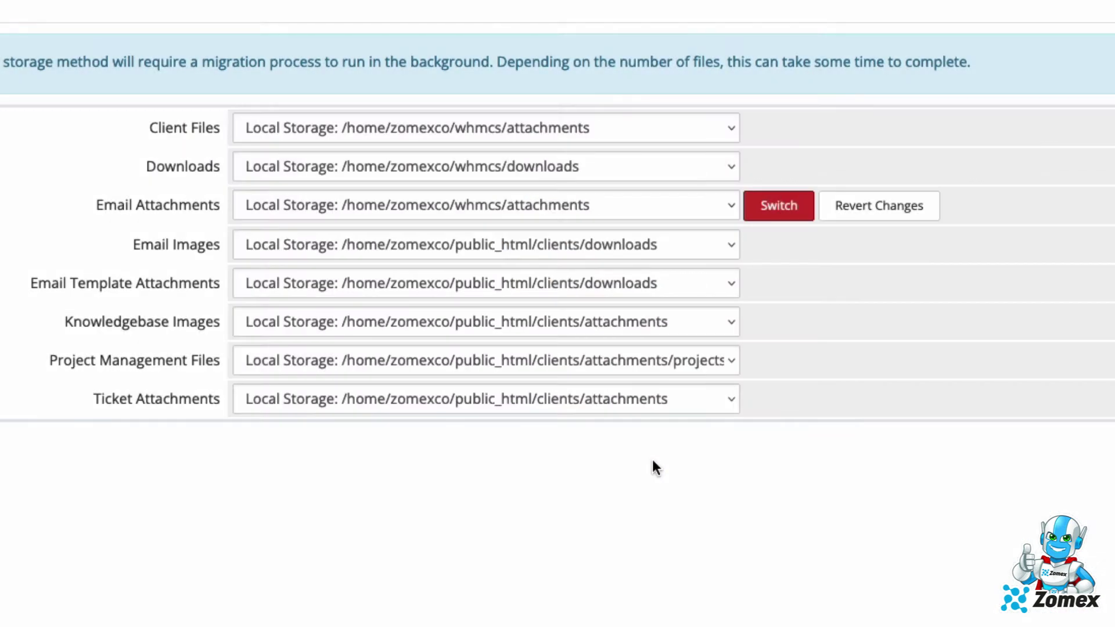
click(636, 247)
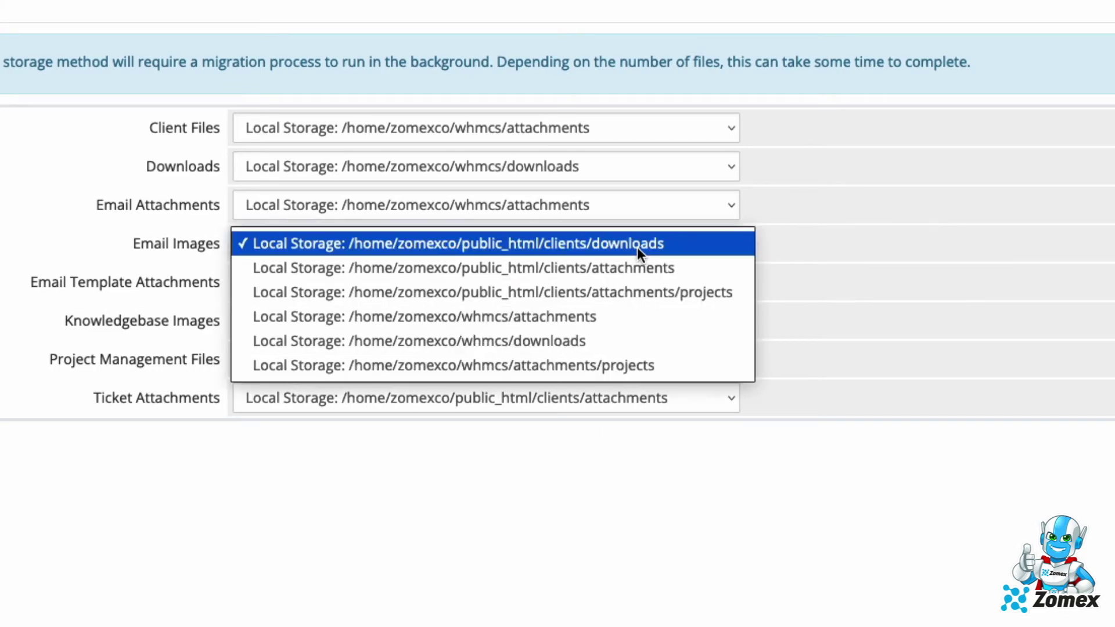
click(618, 339)
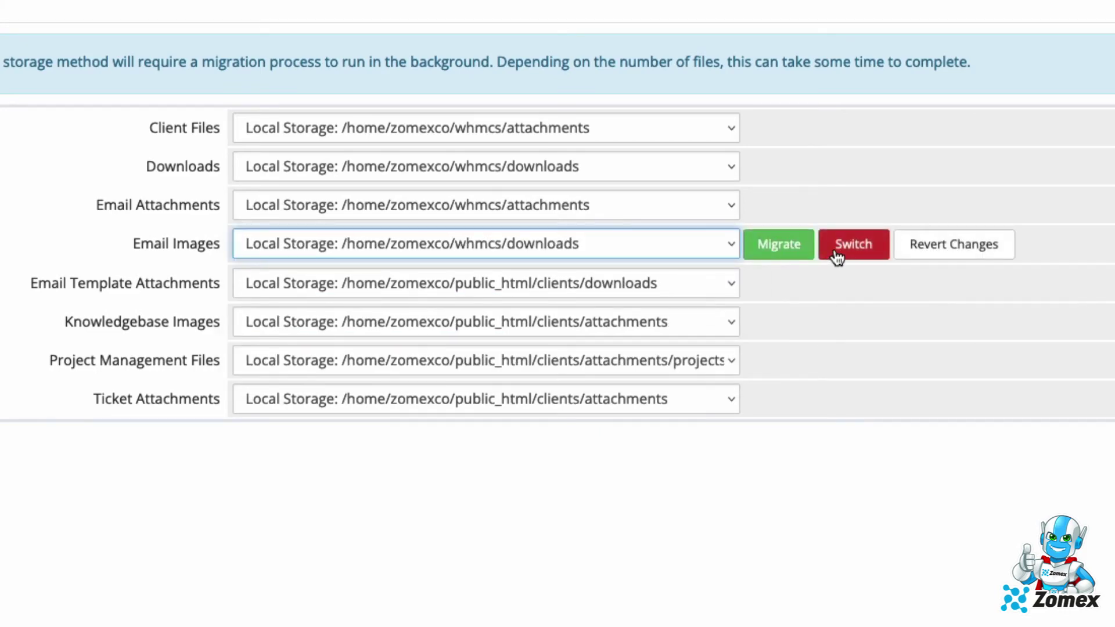
click(837, 250)
click(642, 464)
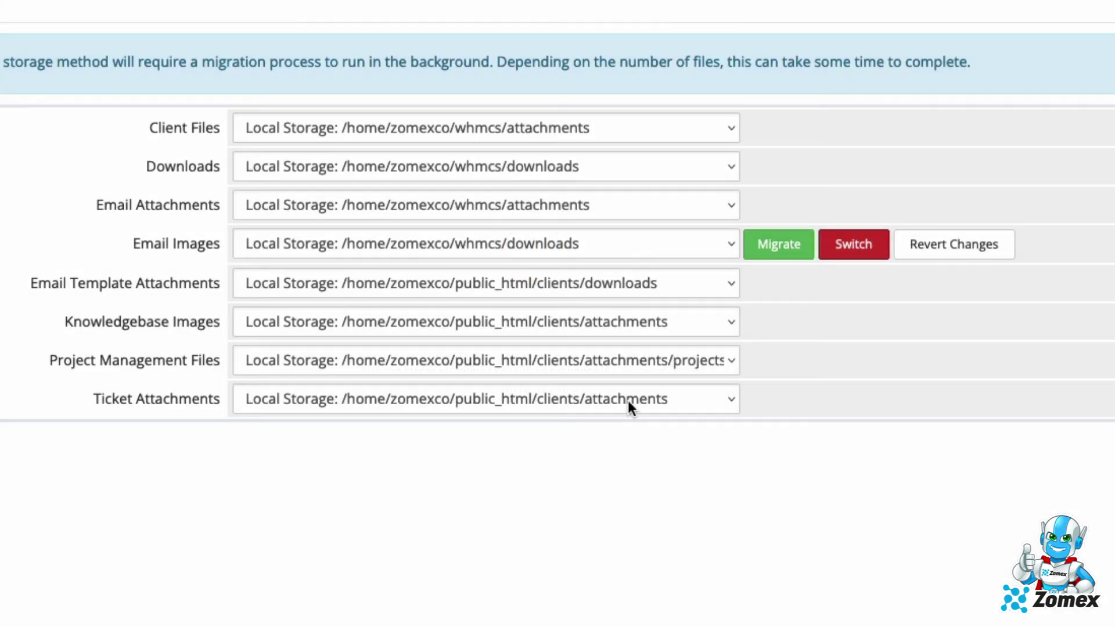
- Switch Email Template Attachments to whmcs/downloads and Knowledgebase Images to whmcs/attachments
click(639, 281)
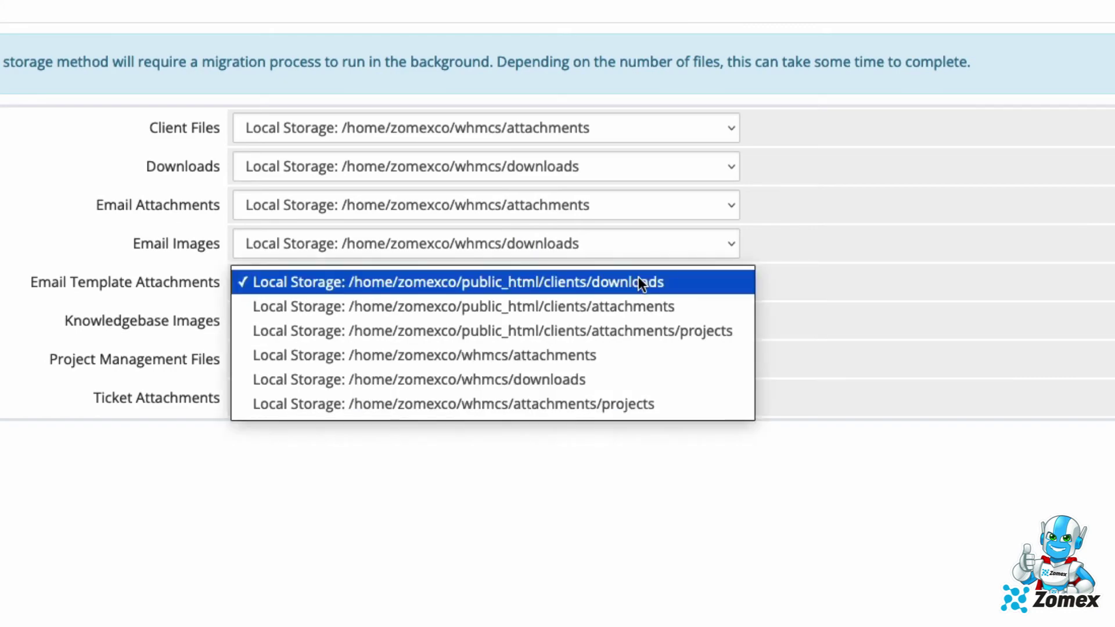
click(619, 380)
click(836, 281)
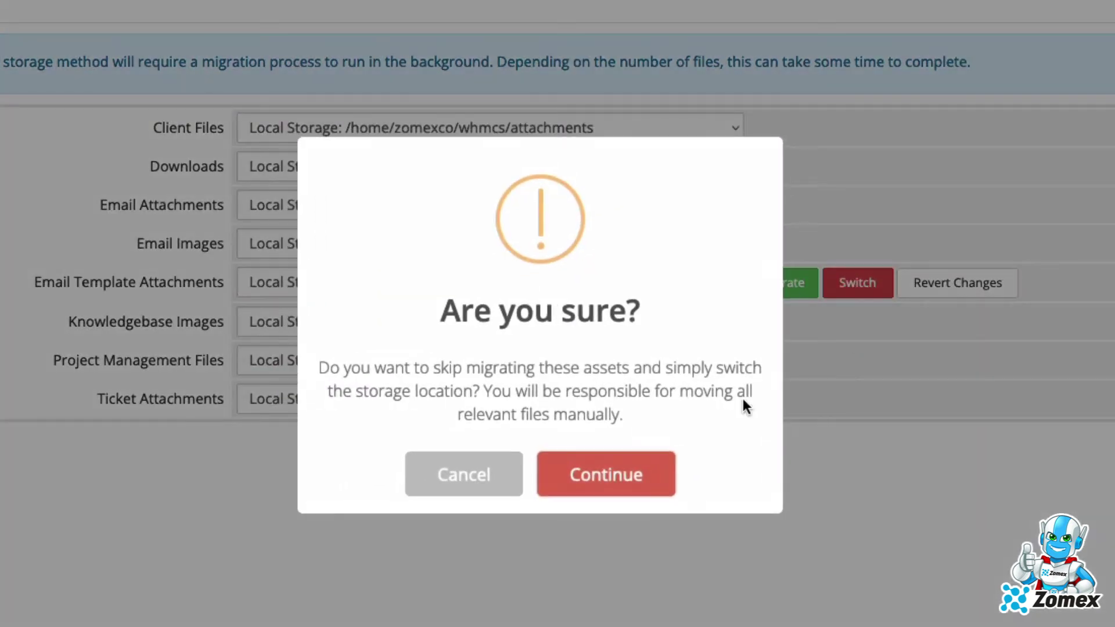
click(620, 468)
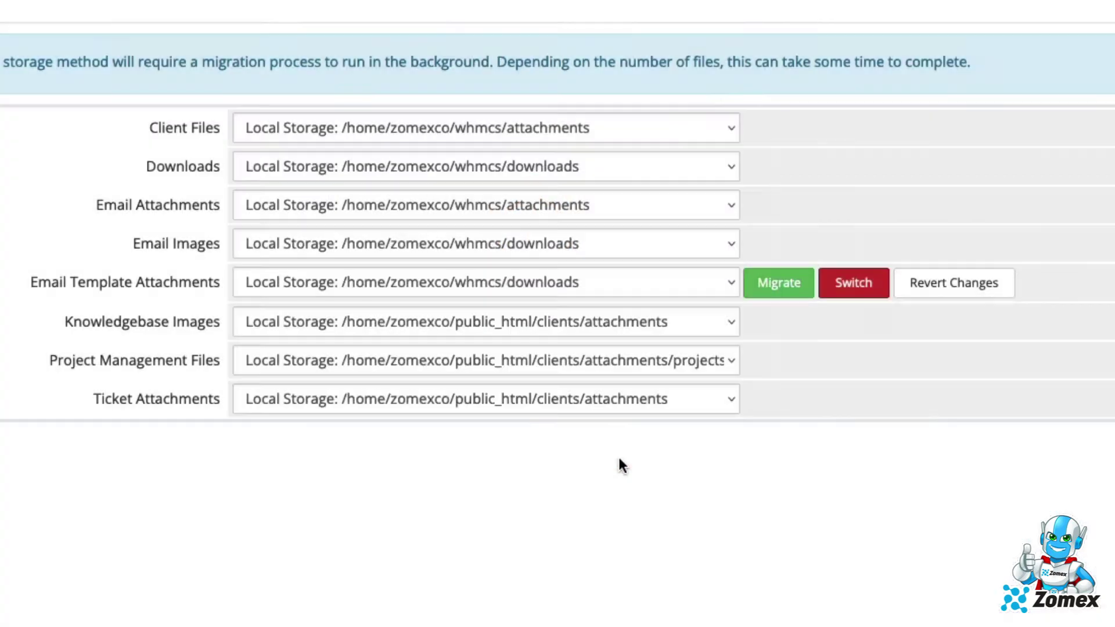
click(602, 320)
click(604, 373)
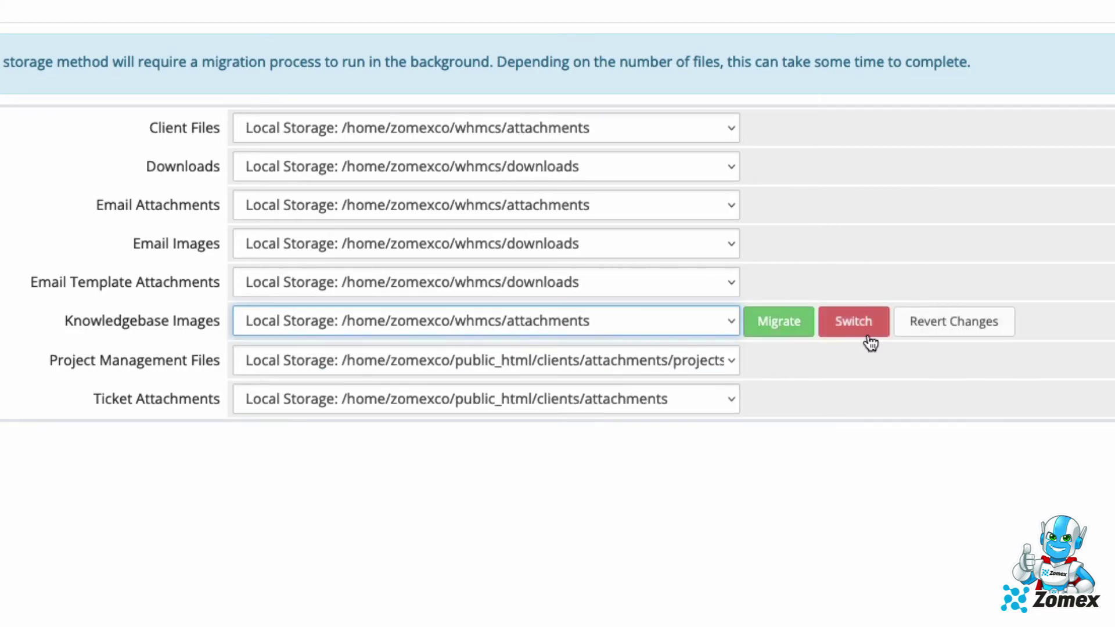
click(862, 330)
click(659, 482)
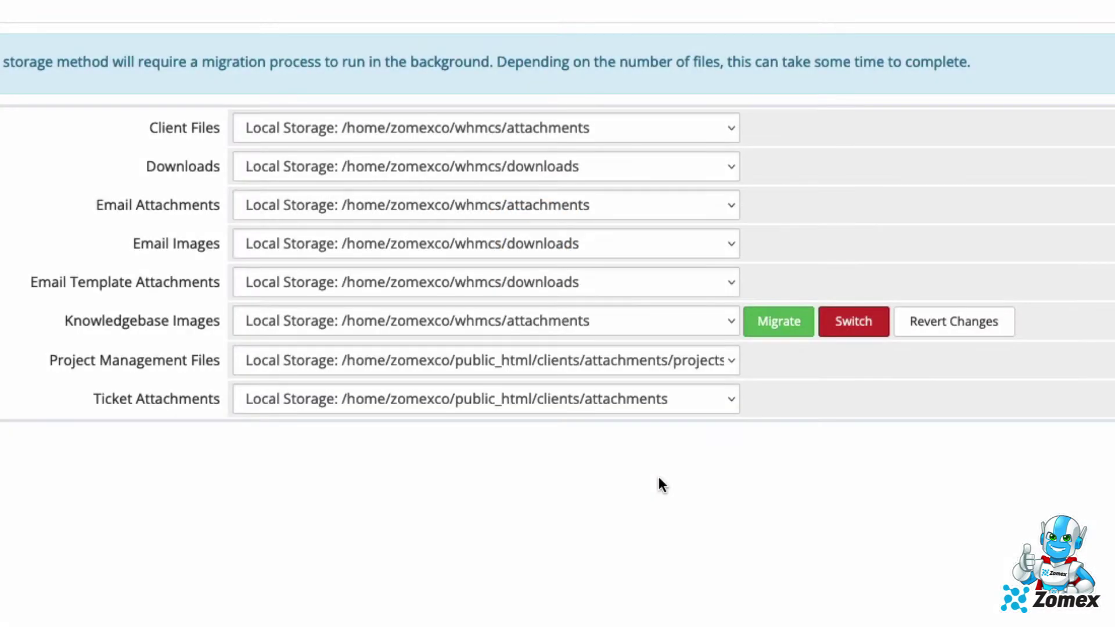
- Switch Project Management Files to whmcs/attachments/projects and Ticket Attachments to whmcs/attachments
click(633, 359)
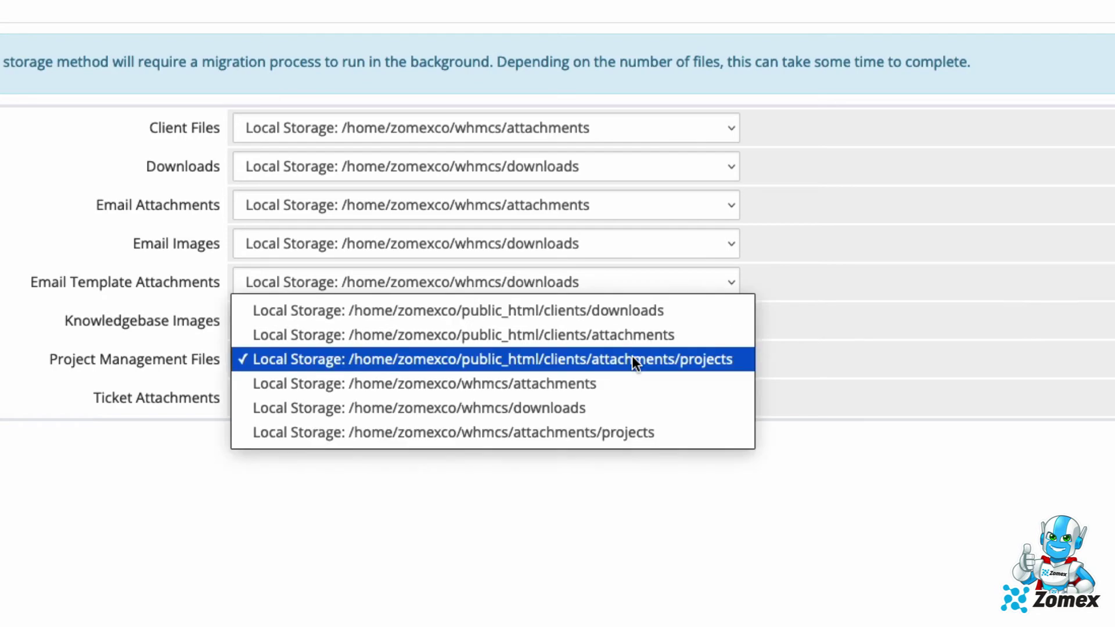
click(629, 433)
click(849, 360)
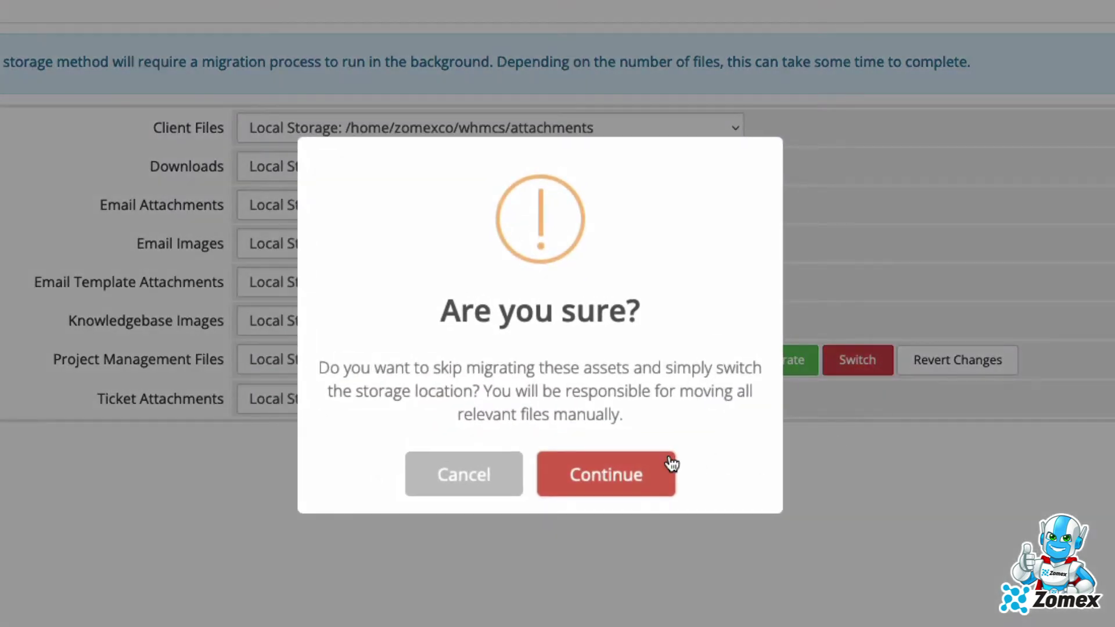
click(655, 470)
click(635, 399)
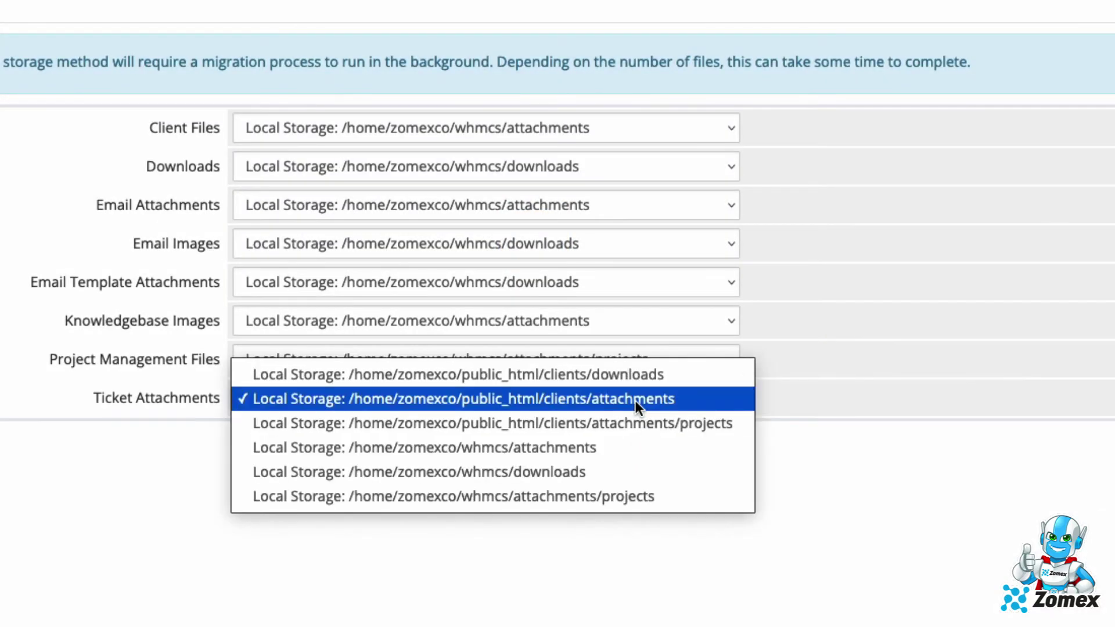
click(634, 454)
click(869, 405)
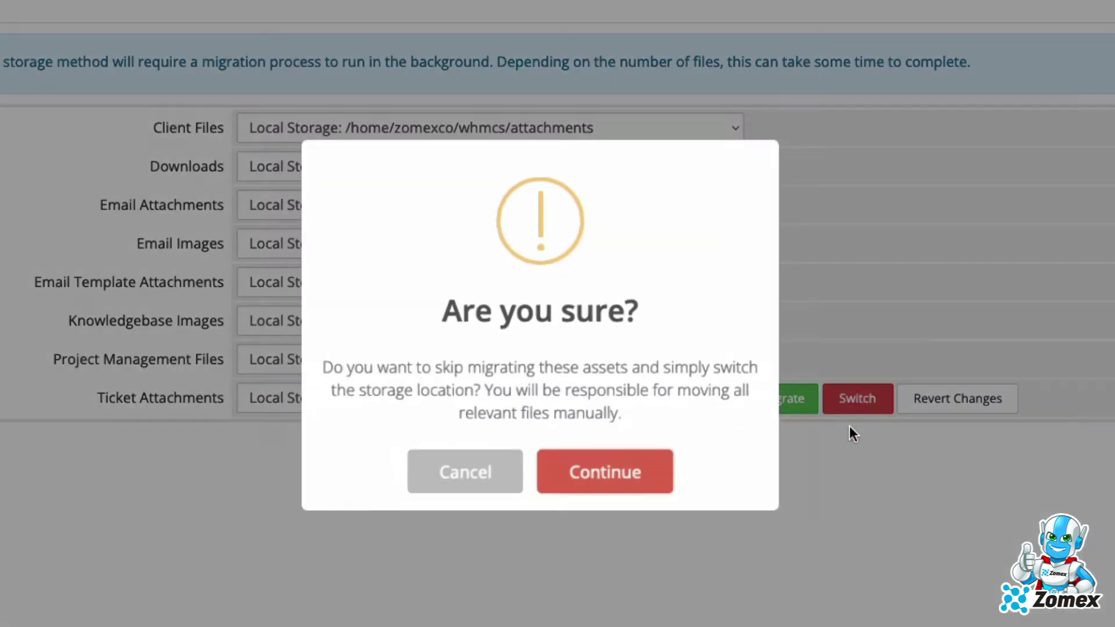
click(653, 475)
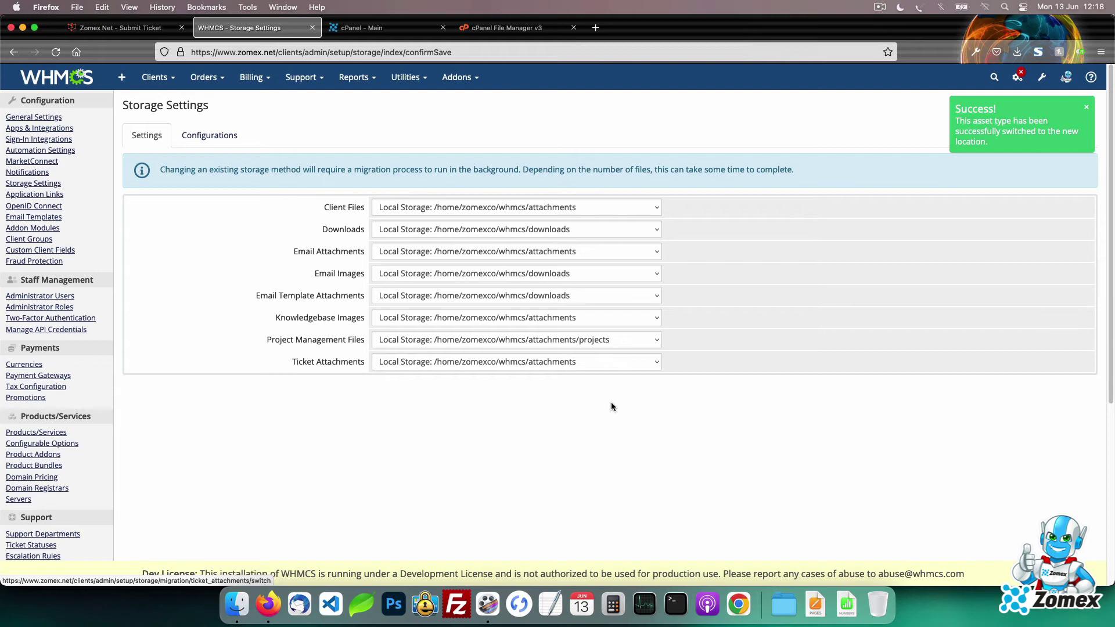
- Move the templates_c folder from public_html/clients to /home/zomexco/whmcs/
click(529, 27)
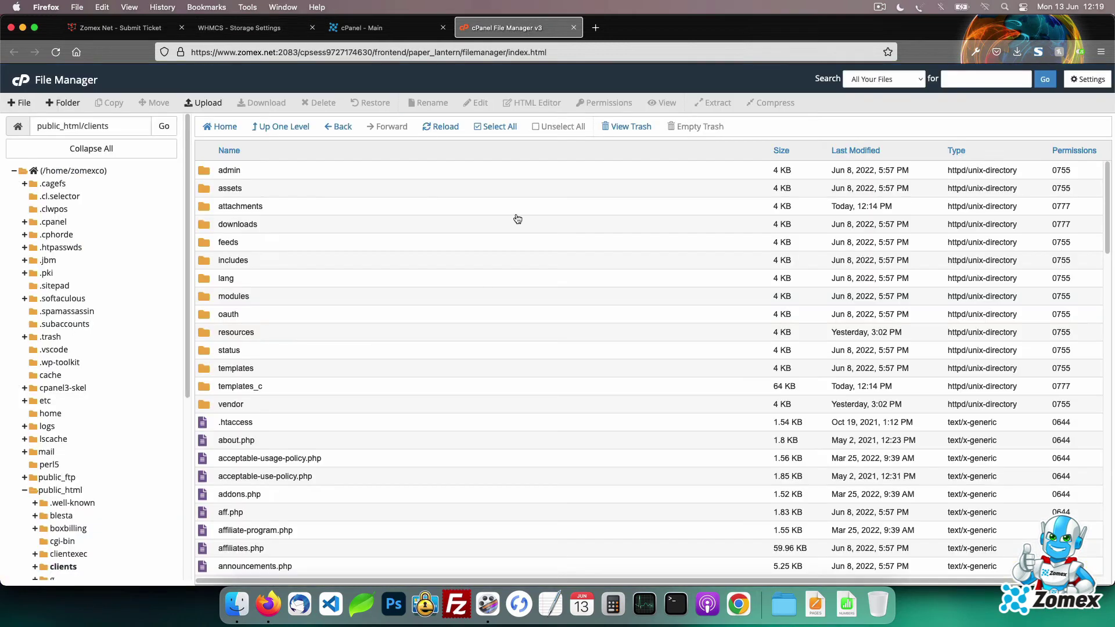
double_click(361, 388)
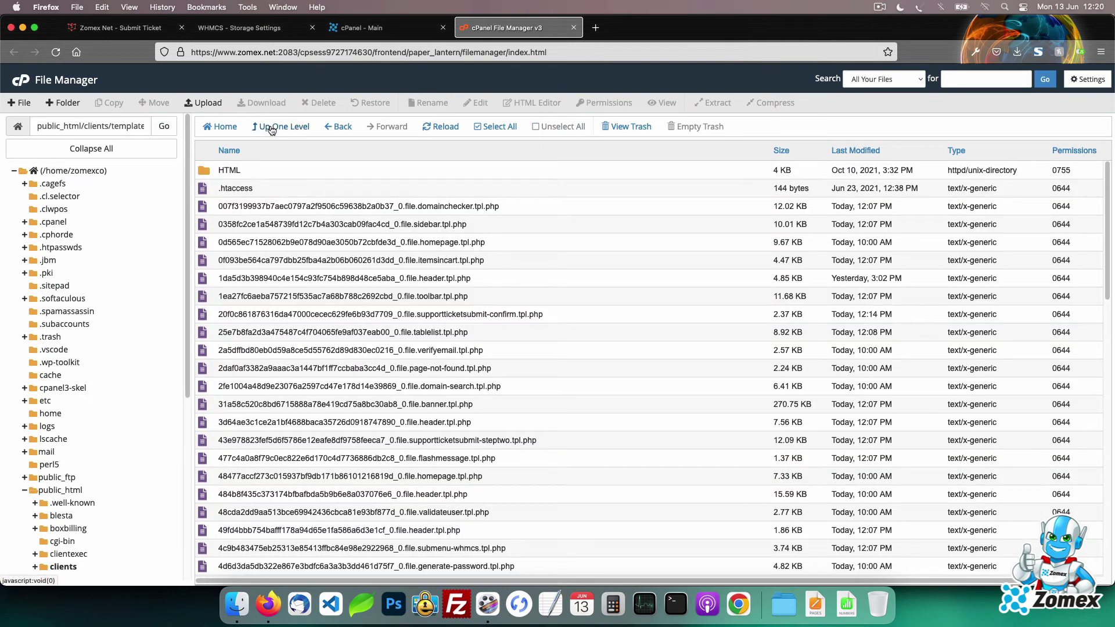
click(271, 129)
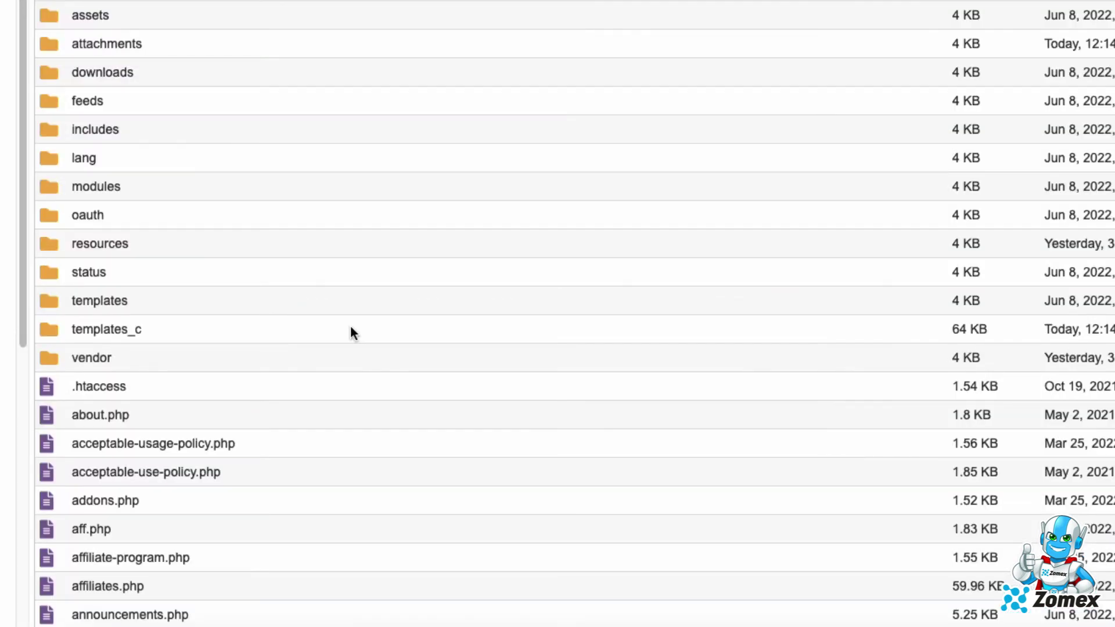
right_click(351, 329)
click(405, 348)
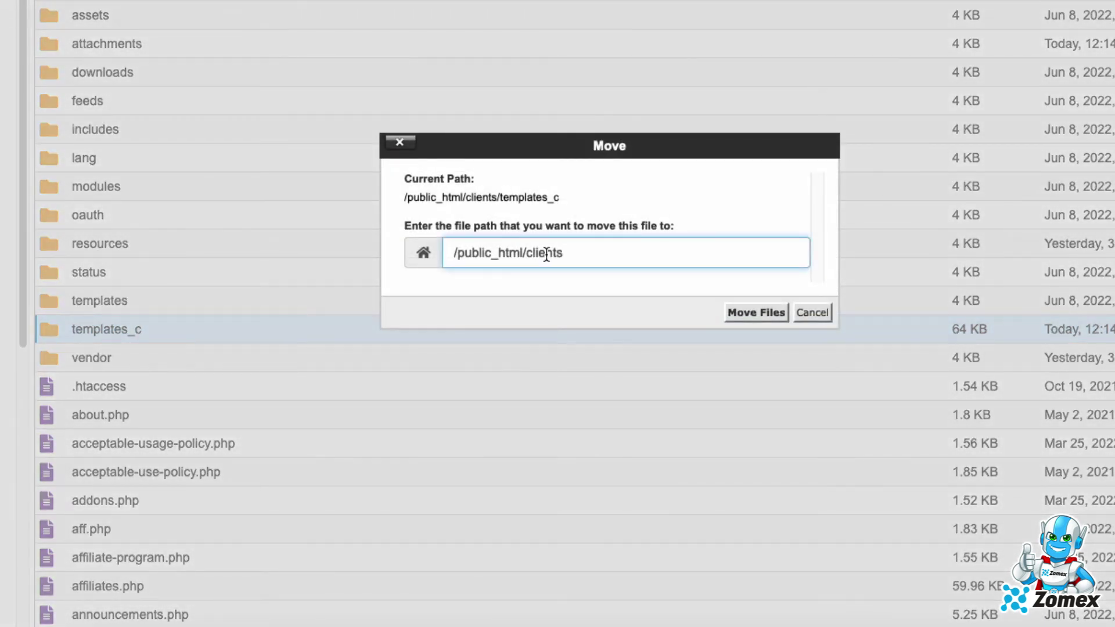
drag(589, 255, 281, 235)
text(/home/zomexco/whmcs/)
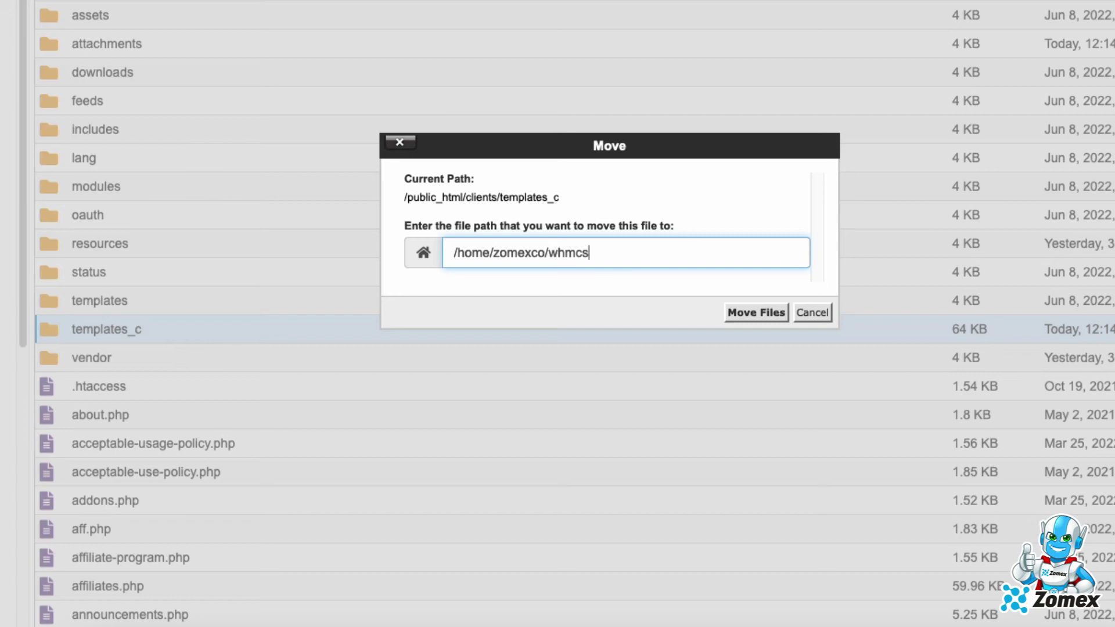
click(754, 311)
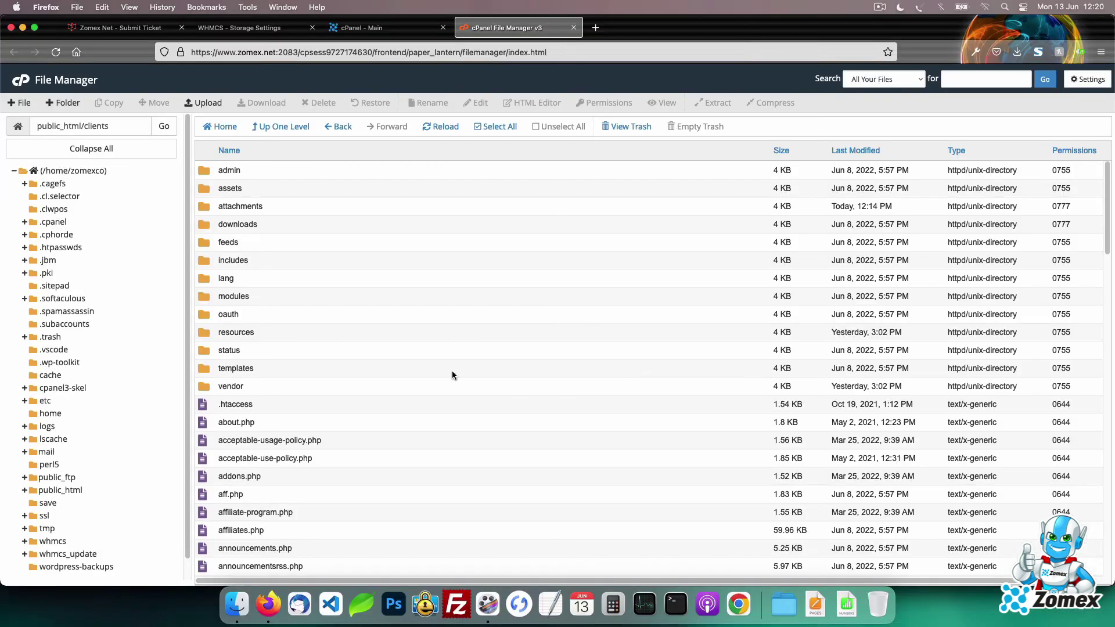
- Edit configuration.php so $templates_compiledir is '/home/zomexco/whmcs/templates_c/', then save the file
scroll(452, 370, down, 10)
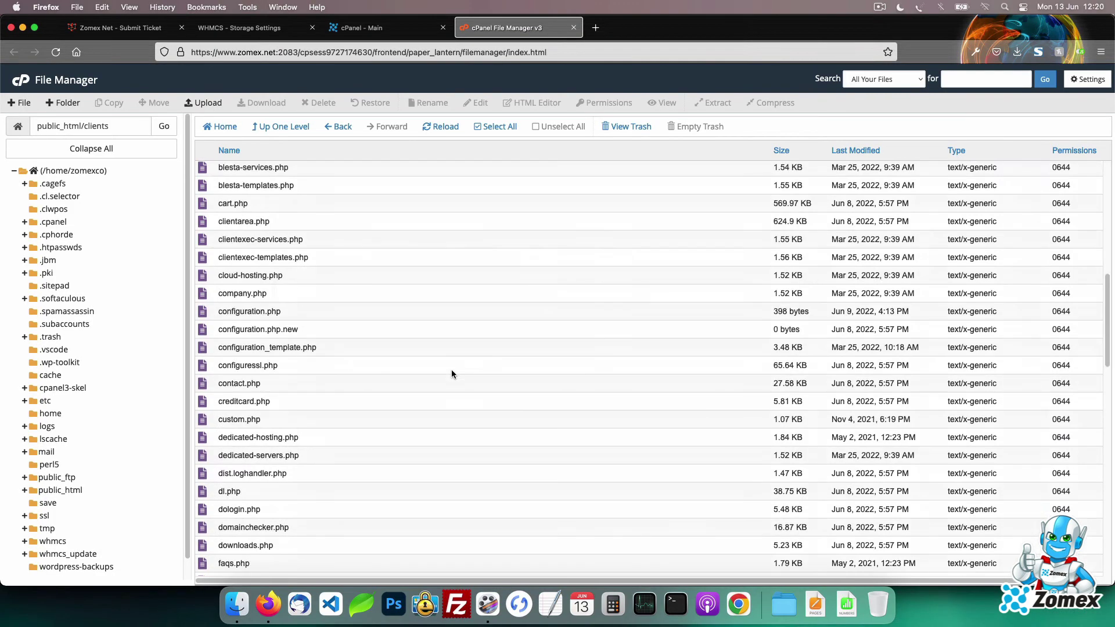
right_click(314, 287)
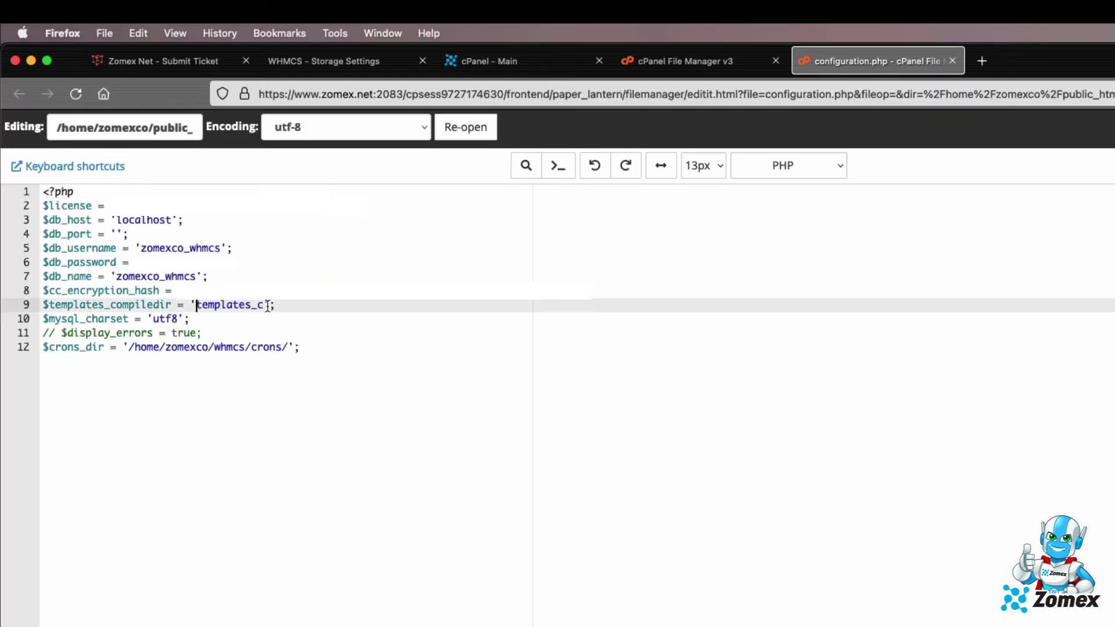
text(/home/zomexco/whmcs/)
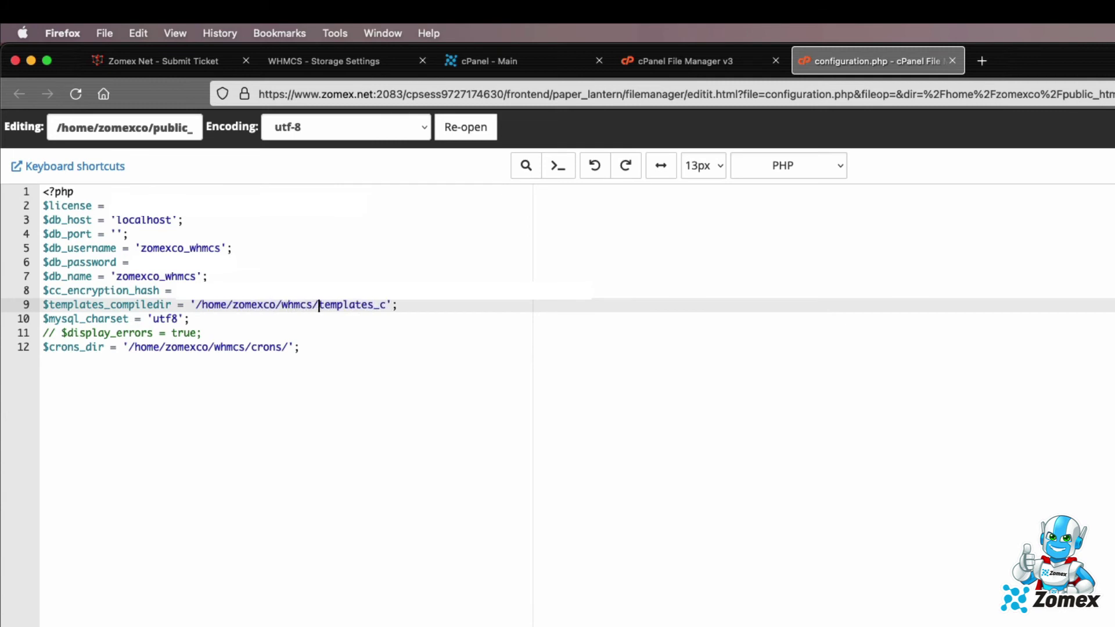
click(386, 305)
text(/)
key(super+s)
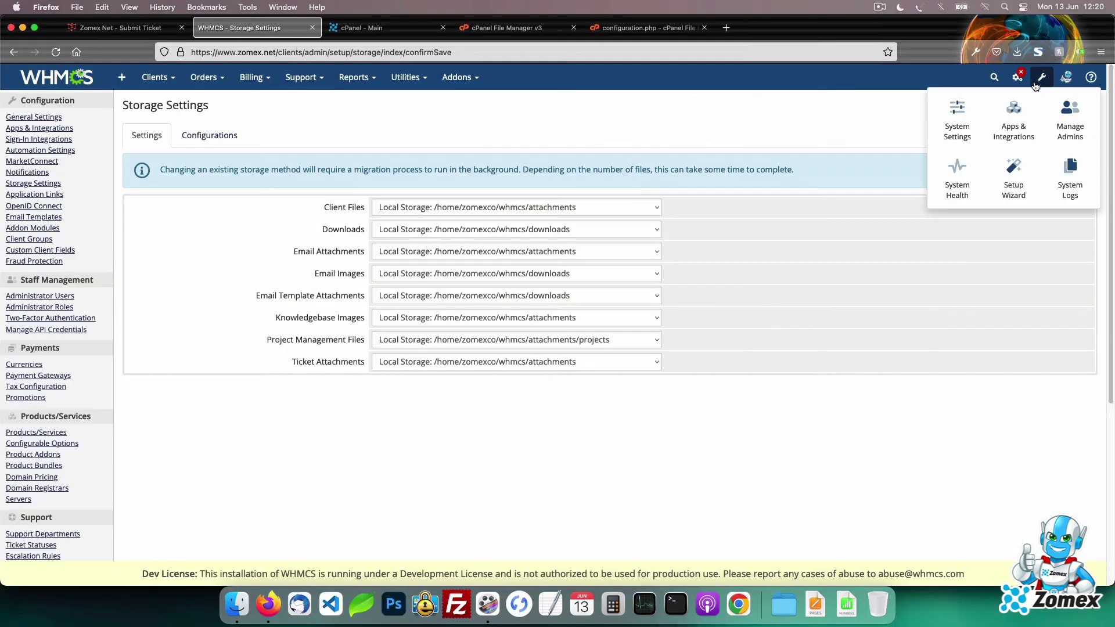
- Open the System Health Status page to review 21 passed checks, 4 warnings and 2 attention items
click(956, 183)
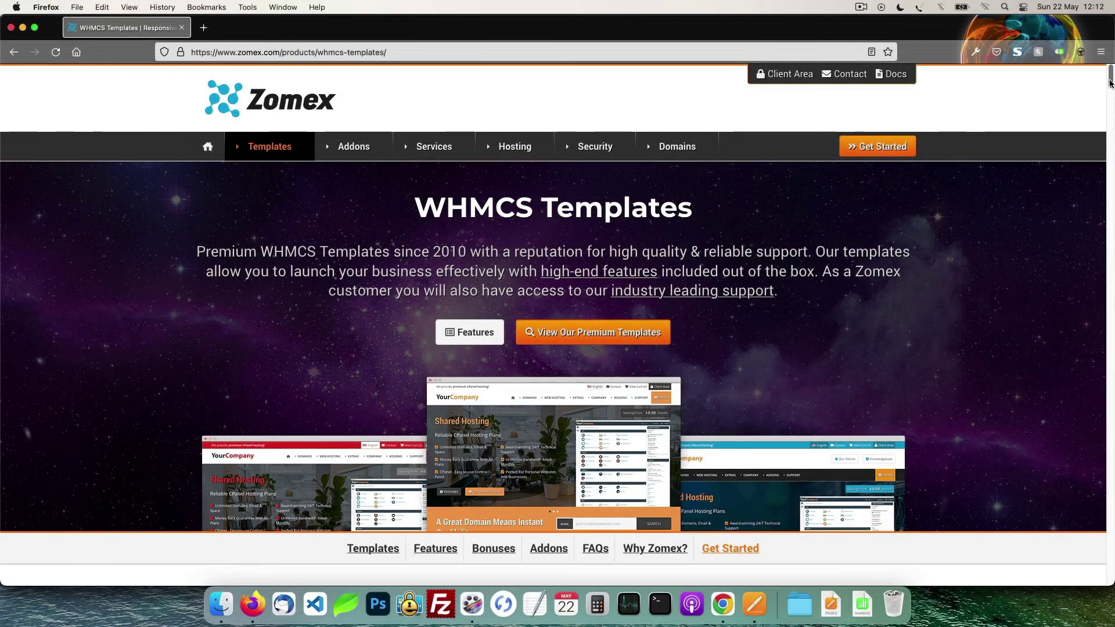
- Launch the Prosper template's live demo and preview it at tablet landscape size
scroll(981, 235, down, 15)
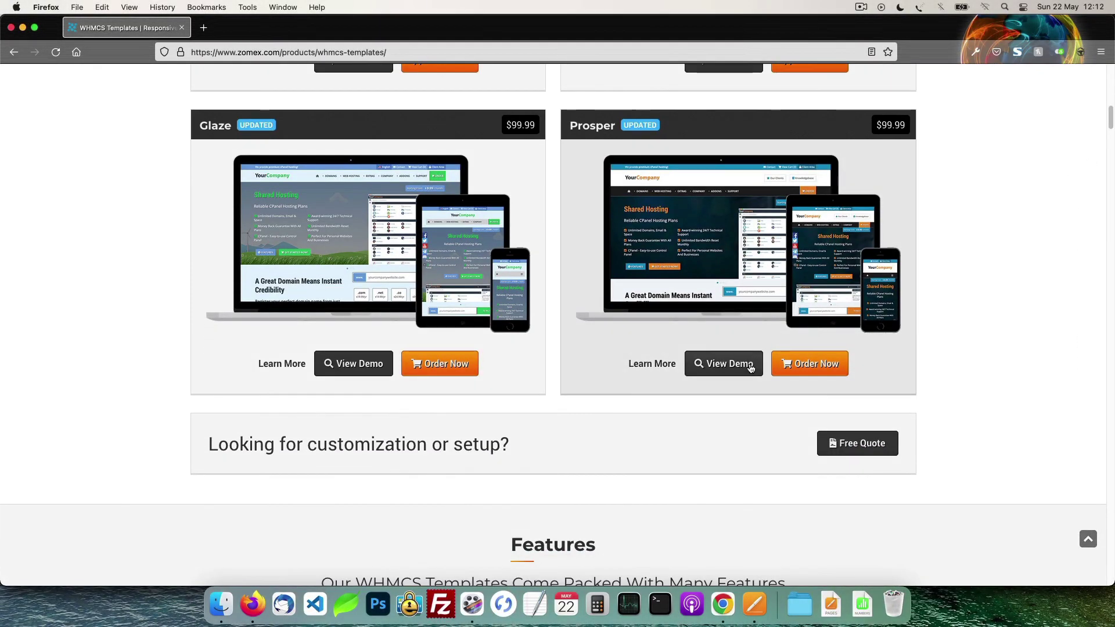
click(745, 365)
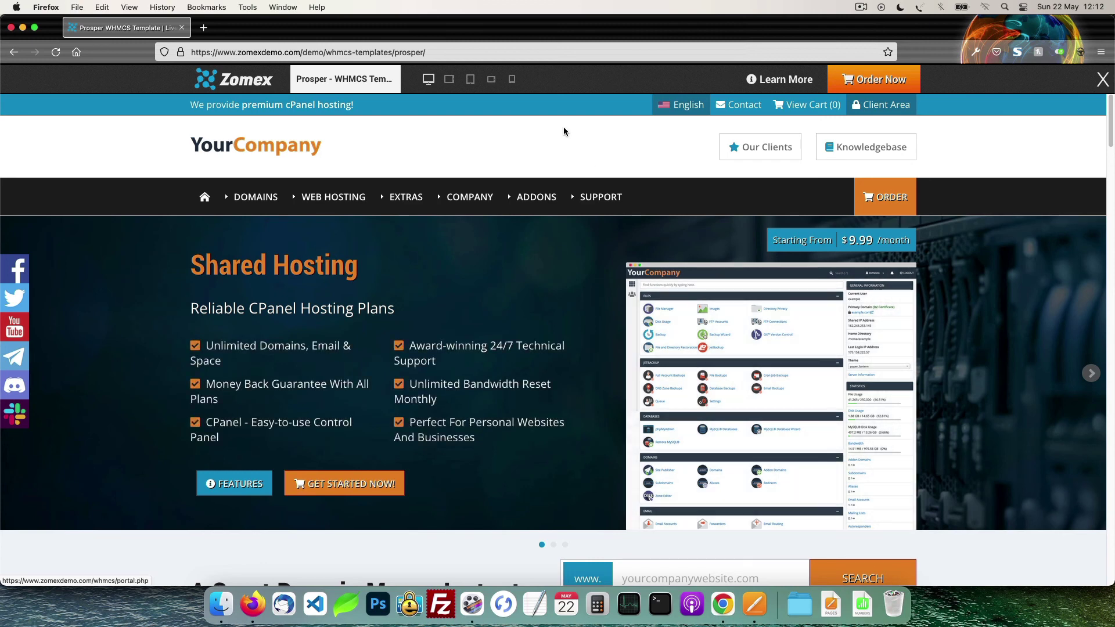
click(449, 80)
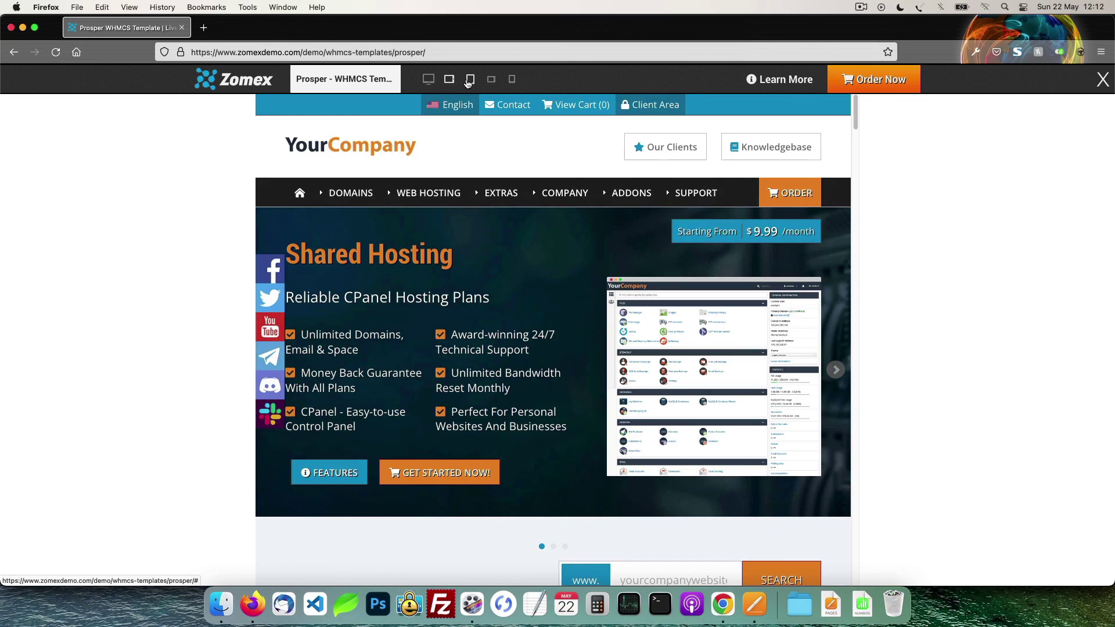